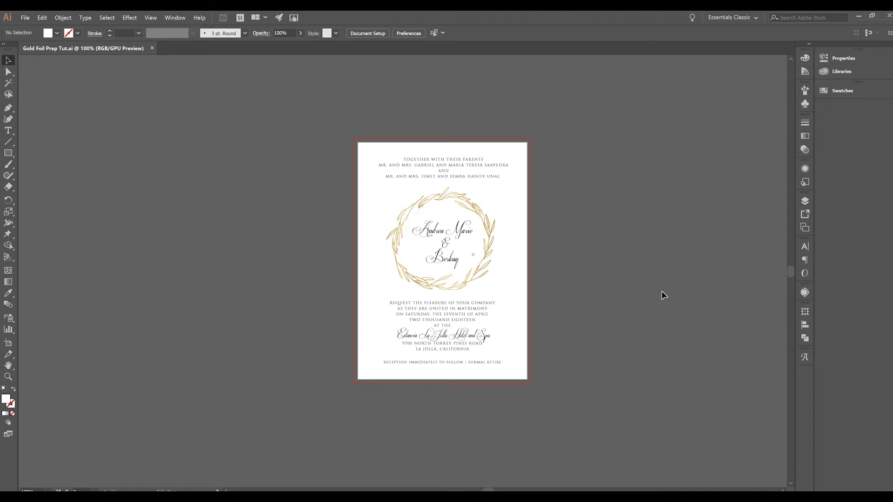
Select the wreath and inspect its fill swatches, leaving the colour unchanged
{"action": "left_click", "coordinate": [658, 260]}
{"action": "left_click", "coordinate": [477, 220]}
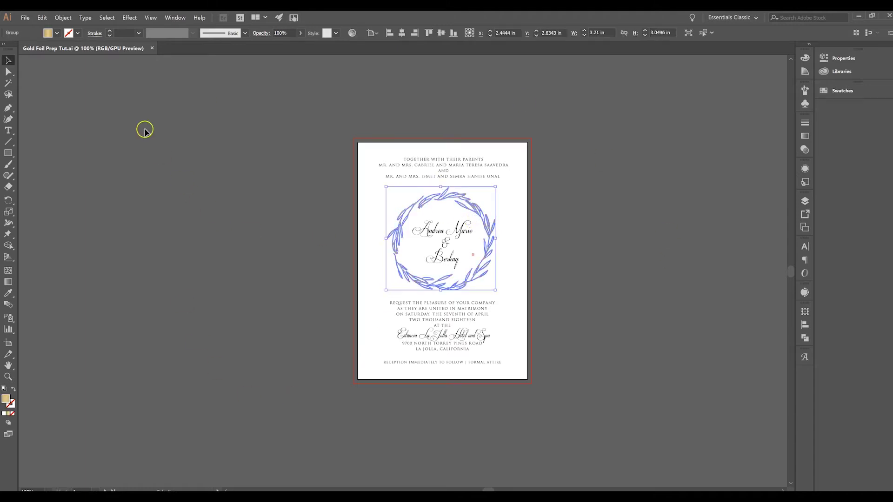
{"action": "left_click", "coordinate": [56, 33]}
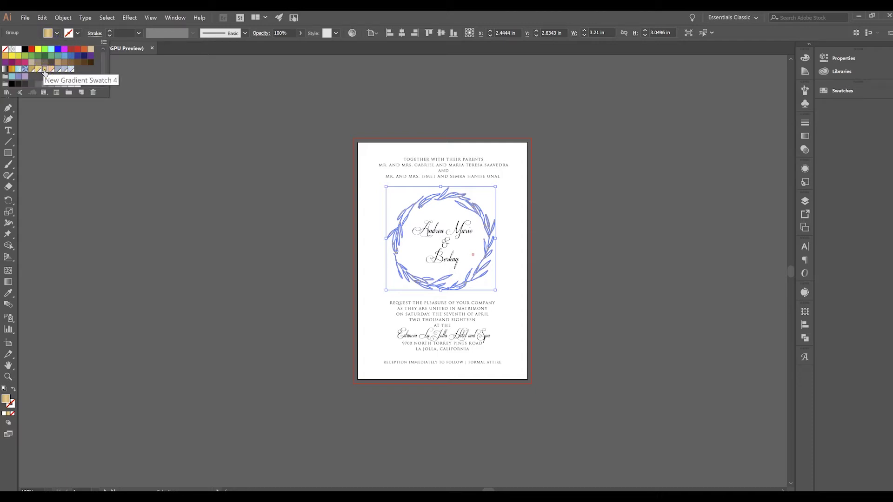
{"action": "left_click", "coordinate": [130, 174]}
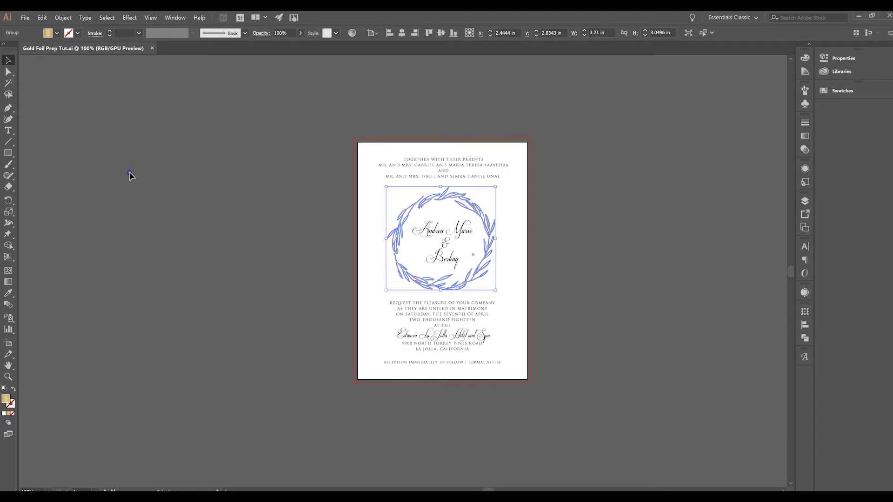
{"action": "left_click", "coordinate": [574, 226]}
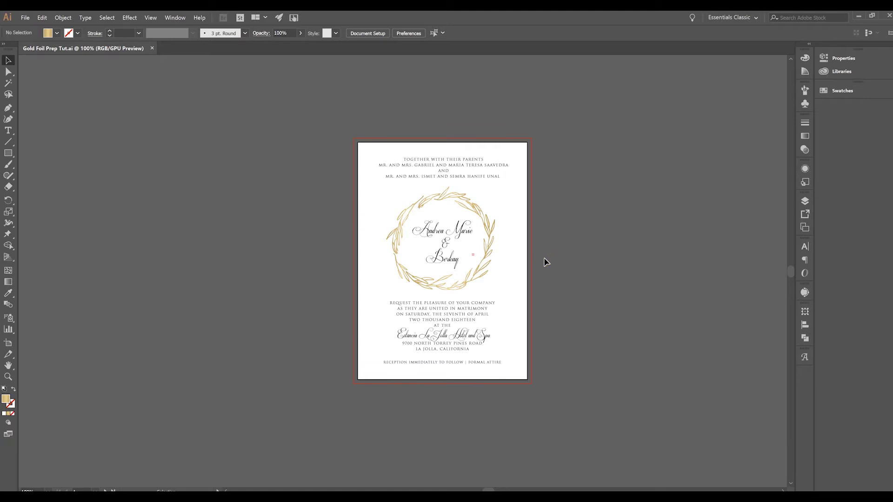
Zoom in and back out, then right-click the couple's names text for Create Outlines
{"action": "scroll", "coordinate": [545, 262], "scroll_direction": "down", "scroll_amount": 1}
{"action": "key", "text": "ctrl+equal"}
{"action": "key", "text": "ctrl+equal"}
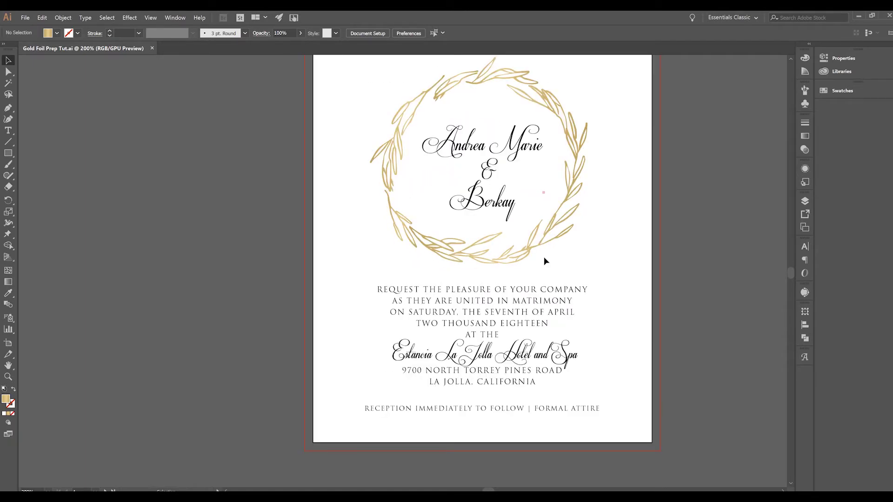
{"action": "scroll", "coordinate": [689, 258], "scroll_direction": "up", "scroll_amount": 3}
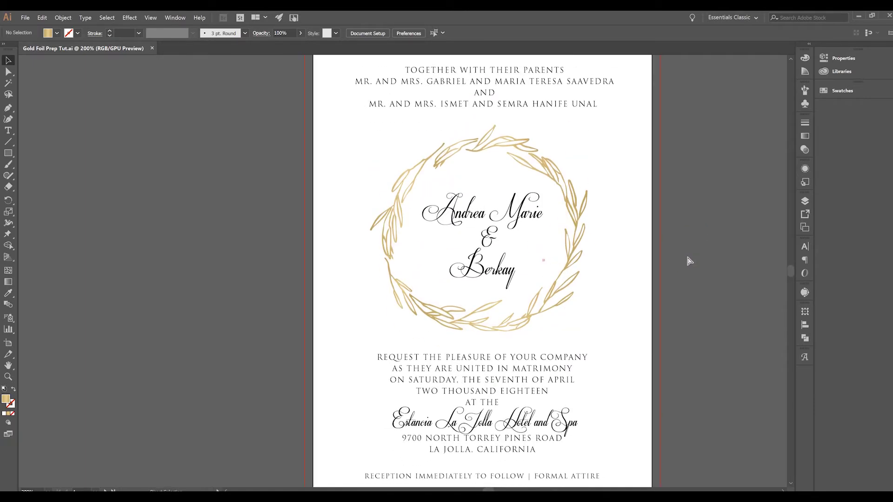
{"action": "key", "text": "ctrl+minus"}
{"action": "key", "text": "ctrl+minus"}
{"action": "scroll", "coordinate": [640, 223], "scroll_direction": "down", "scroll_amount": 2}
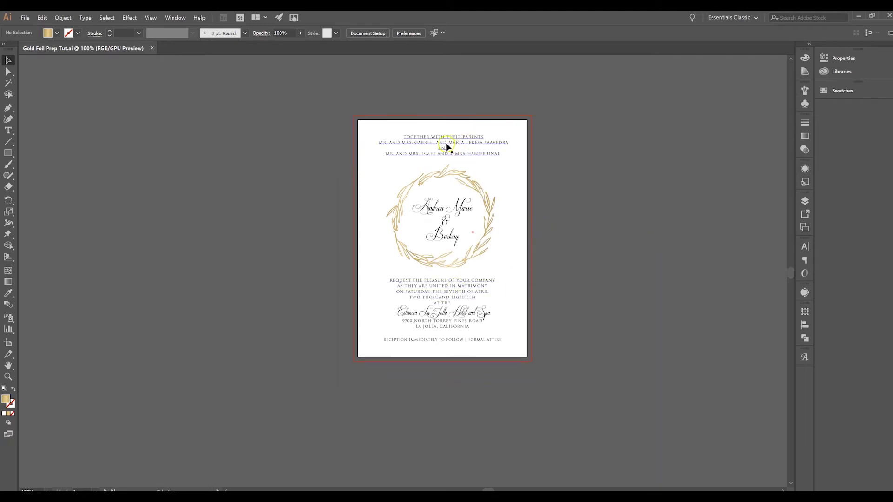
{"action": "left_click", "coordinate": [455, 209]}
{"action": "right_click", "coordinate": [455, 212]}
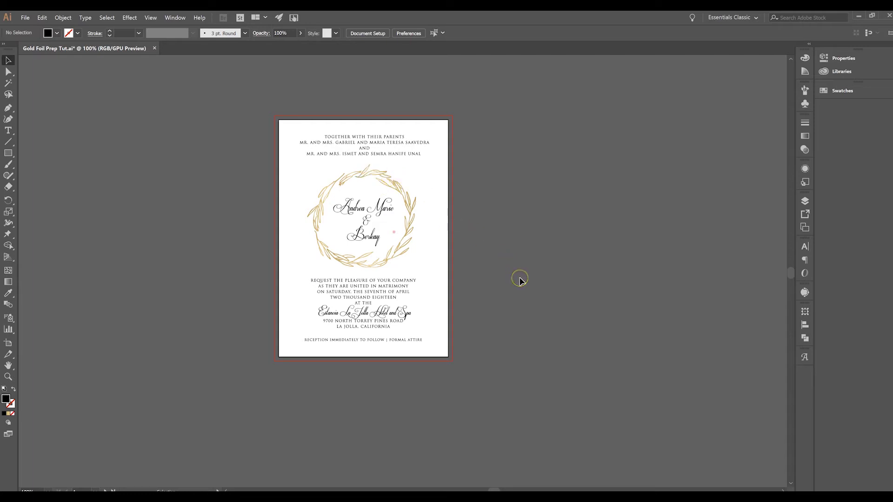
With the Artboard tool, Alt-drag the invitation artboard to the right to duplicate it
{"action": "left_click", "coordinate": [8, 342]}
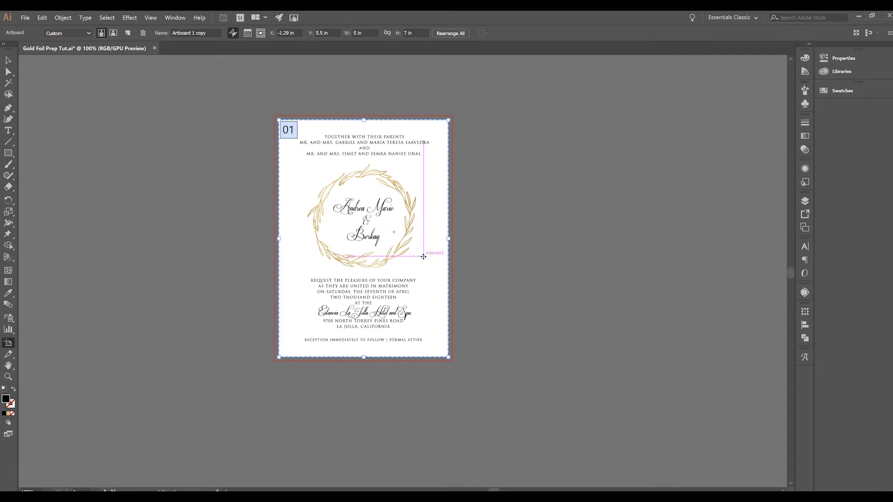
{"action": "scroll", "coordinate": [423, 257], "scroll_direction": "right", "scroll_amount": 3}
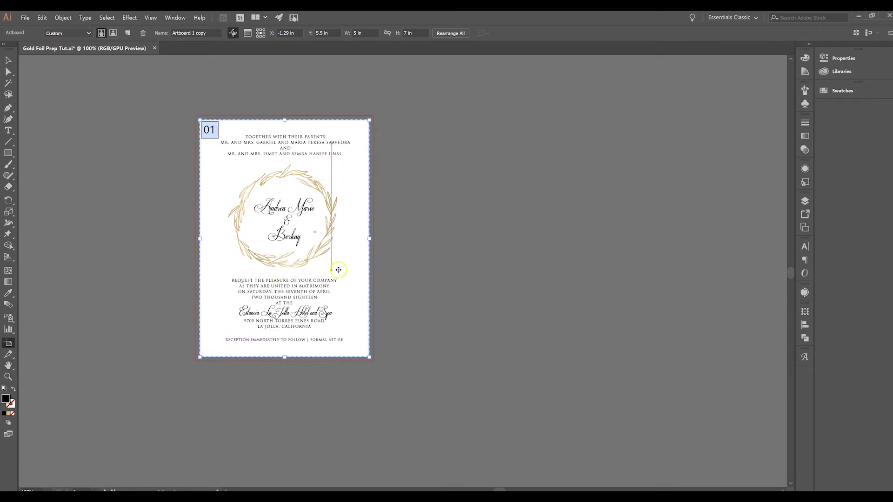
{"action": "left_click_drag", "start_coordinate": [339, 271], "coordinate": [775, 270]}
{"action": "scroll", "coordinate": [545, 342], "scroll_direction": "right", "scroll_amount": 5}
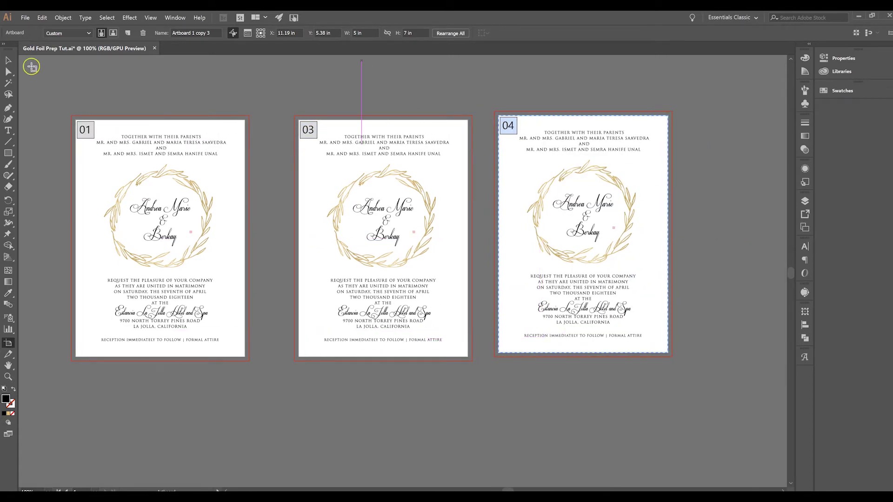
{"action": "scroll", "coordinate": [263, 135], "scroll_direction": "down", "scroll_amount": 4}
Delete the extra artboard, then copy the invitation artwork and paste it horizontally centred
{"action": "left_click", "coordinate": [143, 33]}
{"action": "left_click", "coordinate": [15, 60]}
{"action": "key", "text": "ctrl+alt+a"}
{"action": "key", "text": "ctrl+c"}
{"action": "key", "text": "ctrl+v"}
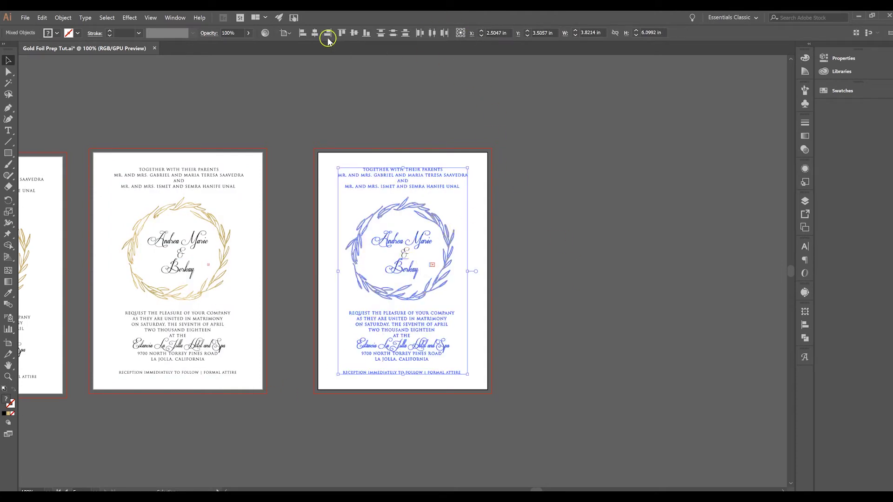
{"action": "left_click", "coordinate": [315, 34]}
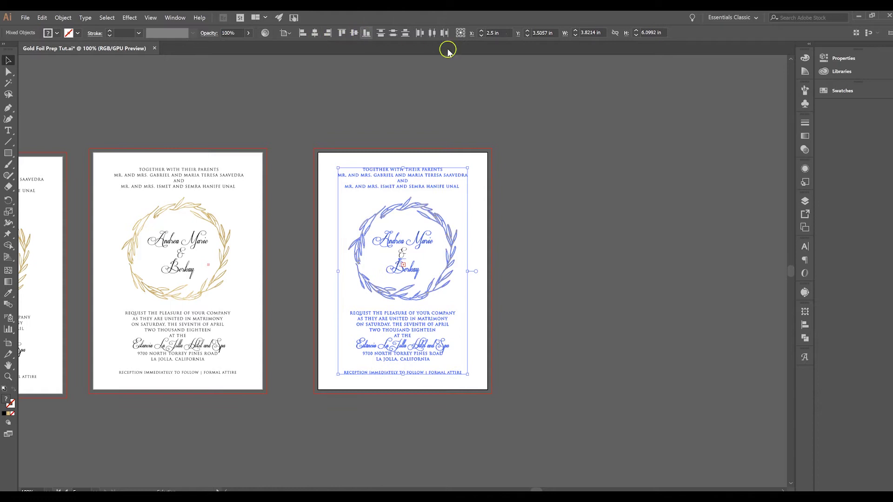
{"action": "left_click", "coordinate": [562, 219]}
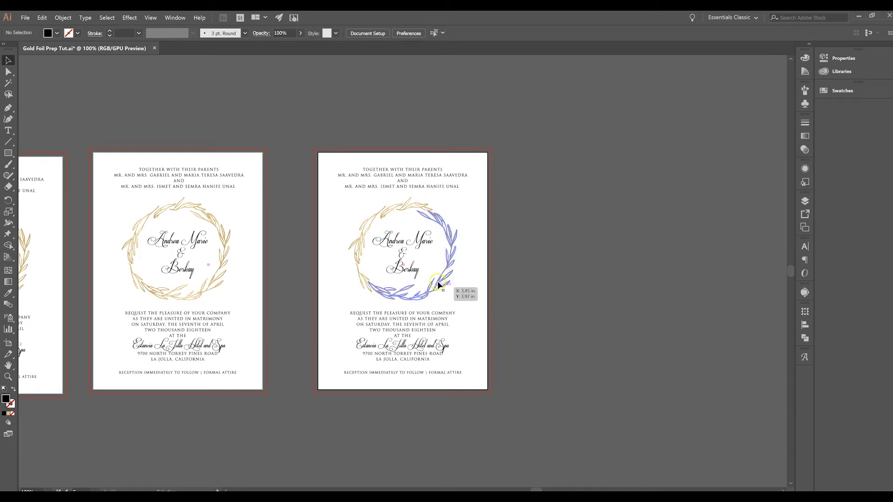
Re-centre the wreath on the right artboard
{"action": "left_click", "coordinate": [457, 254]}
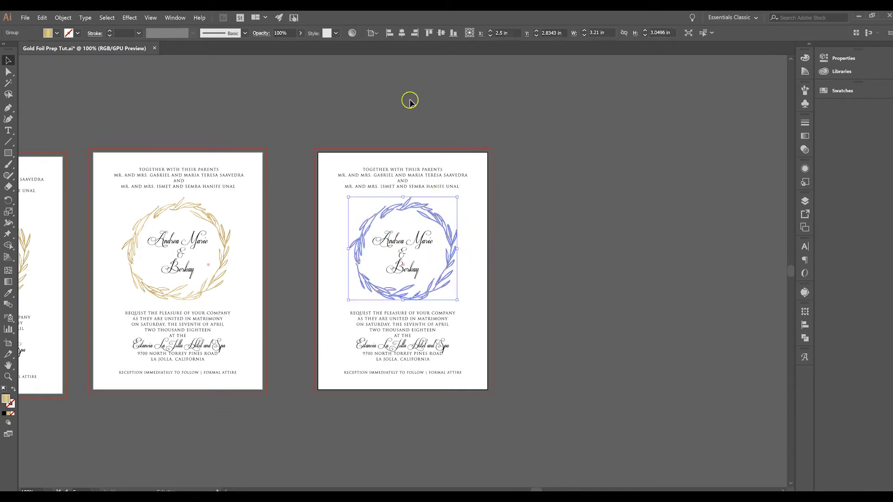
{"action": "left_click", "coordinate": [390, 32]}
{"action": "left_click", "coordinate": [401, 32]}
{"action": "left_click", "coordinate": [536, 352]}
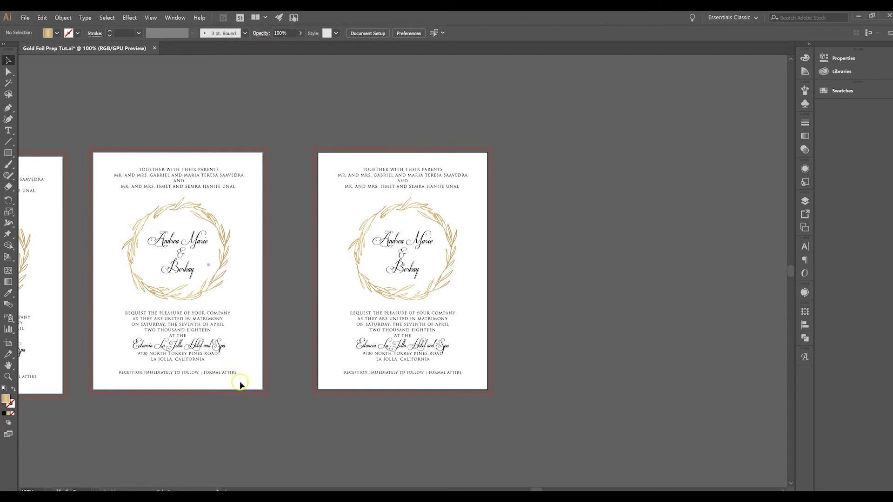
Delete artboard 05 and marquee-delete its leftover invitation artwork
{"action": "left_click", "coordinate": [8, 343]}
{"action": "key", "text": "Delete"}
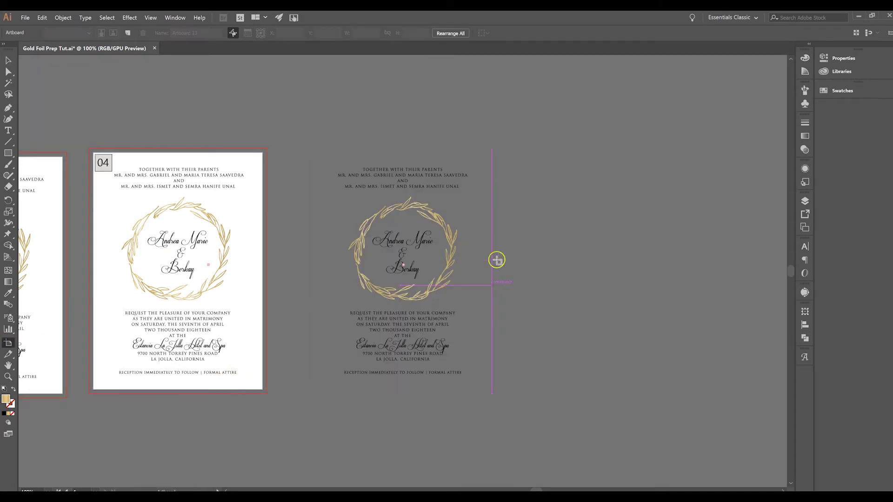
{"action": "left_click", "coordinate": [8, 60]}
{"action": "left_click_drag", "start_coordinate": [340, 150], "coordinate": [554, 407]}
{"action": "key", "text": "Delete"}
{"action": "scroll", "coordinate": [554, 406], "scroll_direction": "left", "scroll_amount": 10}
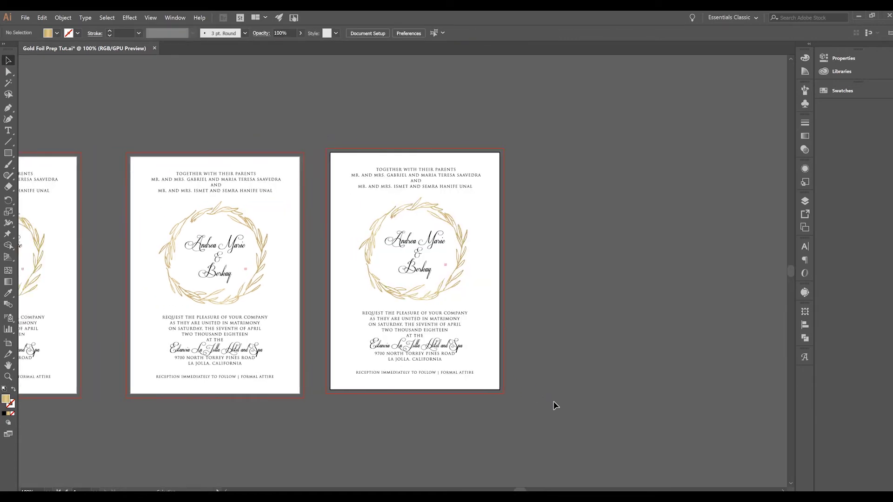
{"action": "scroll", "coordinate": [555, 406], "scroll_direction": "left", "scroll_amount": 4}
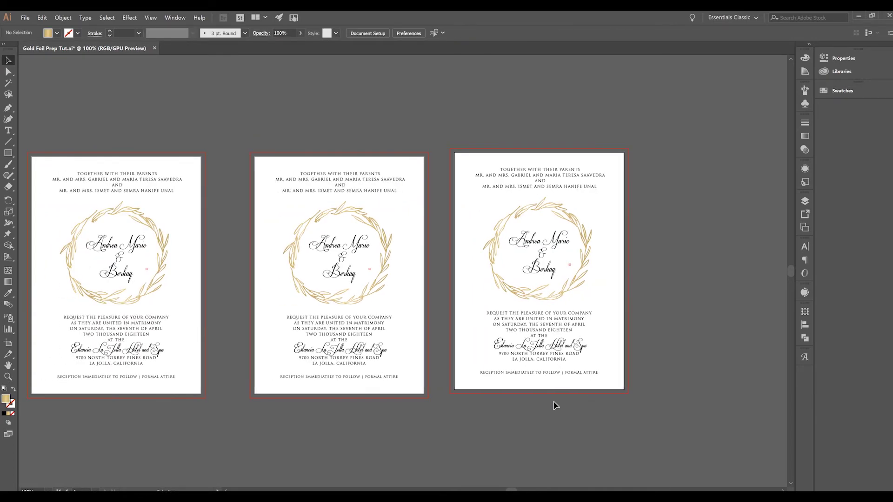
{"action": "scroll", "coordinate": [554, 406], "scroll_direction": "down", "scroll_amount": 1}
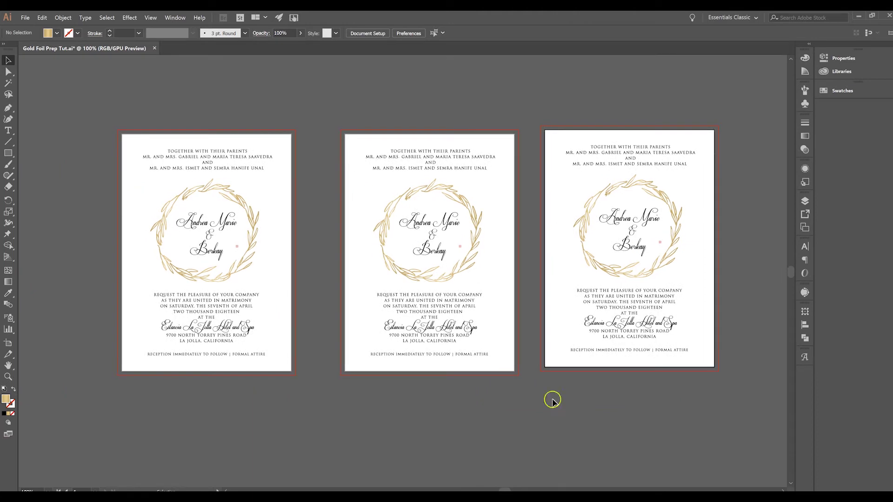
Delete the wreath from the middle invitation
{"action": "left_click", "coordinate": [14, 64]}
{"action": "left_click", "coordinate": [303, 56]}
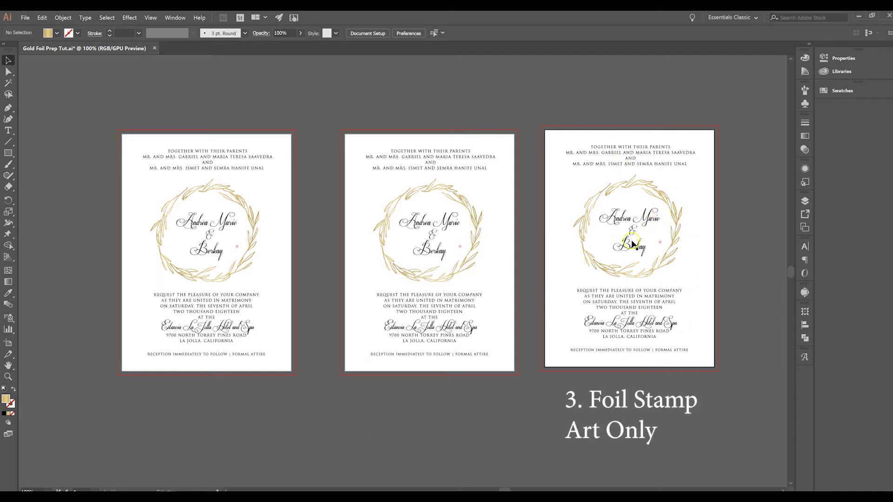
{"action": "left_click", "coordinate": [476, 217]}
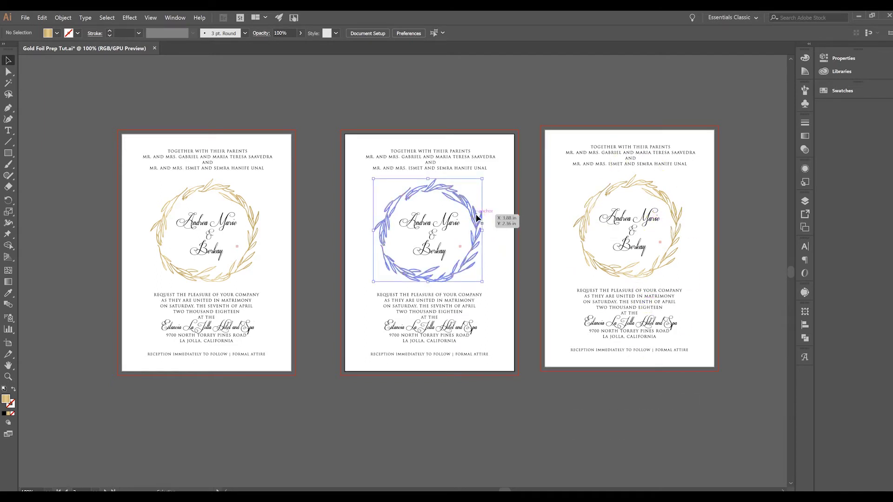
{"action": "key", "text": "Delete"}
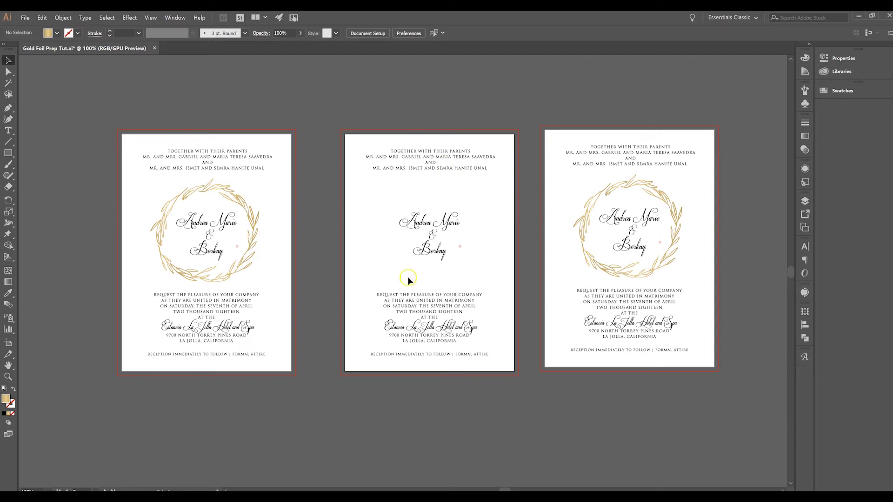
Delete the top lines, names, ampersand and lower text block from the right invitation
{"action": "left_click", "coordinate": [626, 146]}
{"action": "key", "text": "Delete"}
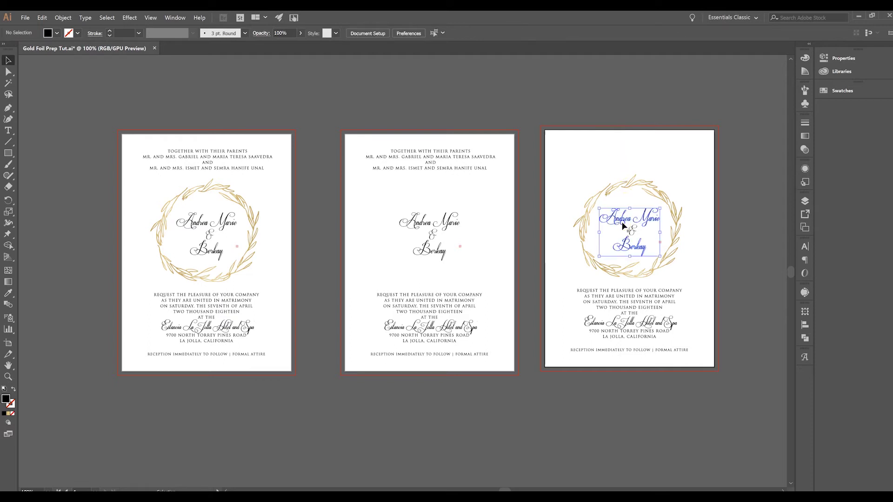
{"action": "left_click", "coordinate": [624, 225]}
{"action": "key", "text": "Delete"}
{"action": "left_click", "coordinate": [637, 292]}
{"action": "left_click", "coordinate": [635, 237]}
{"action": "key", "text": "Delete"}
{"action": "left_click_drag", "start_coordinate": [564, 287], "coordinate": [718, 379]}
{"action": "key", "text": "Delete"}
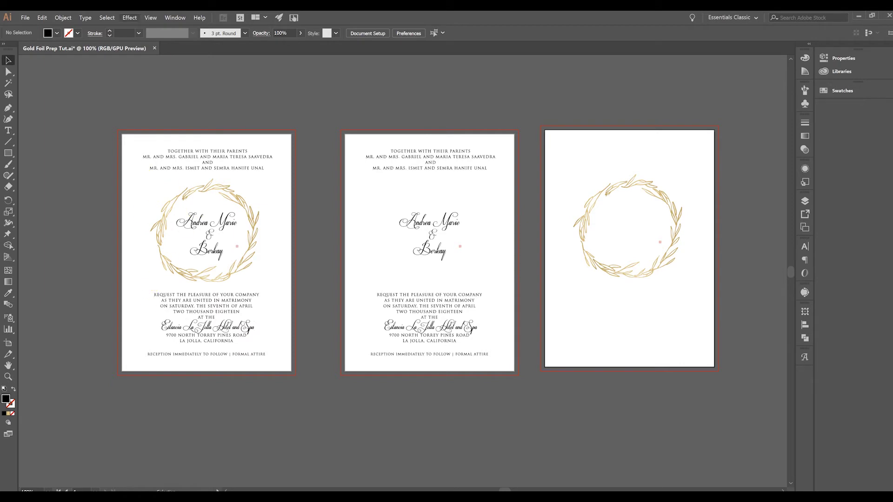
Save a copy of the invitation under a new name in Adobe PDF format
{"action": "left_click", "coordinate": [8, 342]}
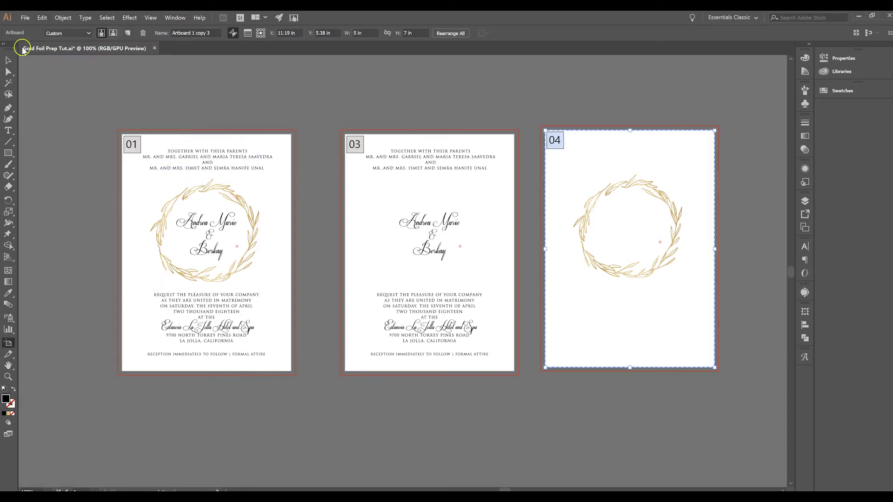
{"action": "left_click", "coordinate": [8, 58]}
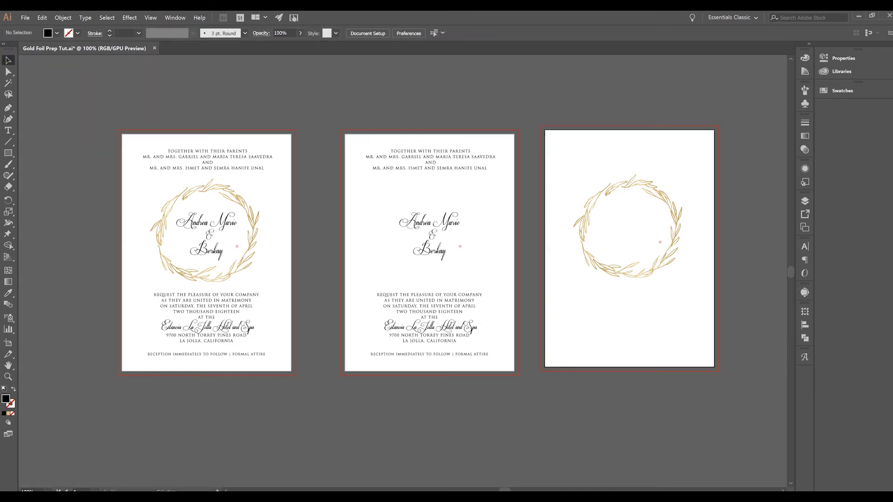
{"action": "left_click", "coordinate": [25, 17]}
{"action": "left_click", "coordinate": [53, 105]}
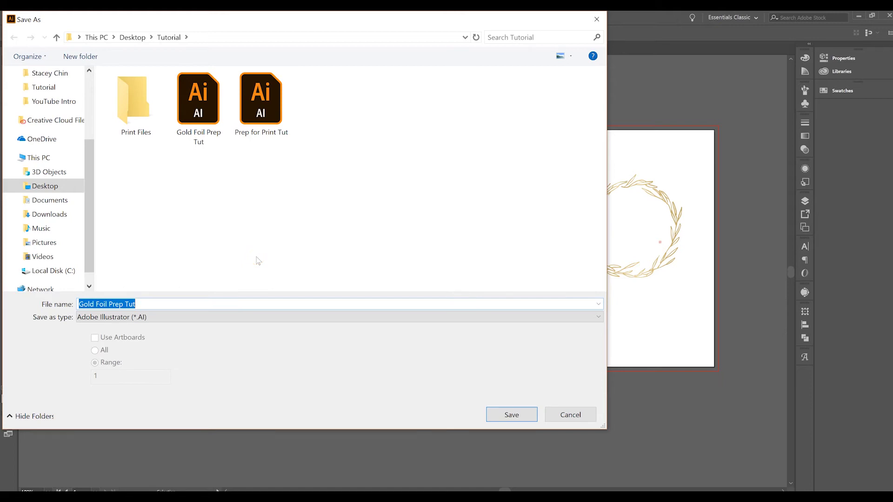
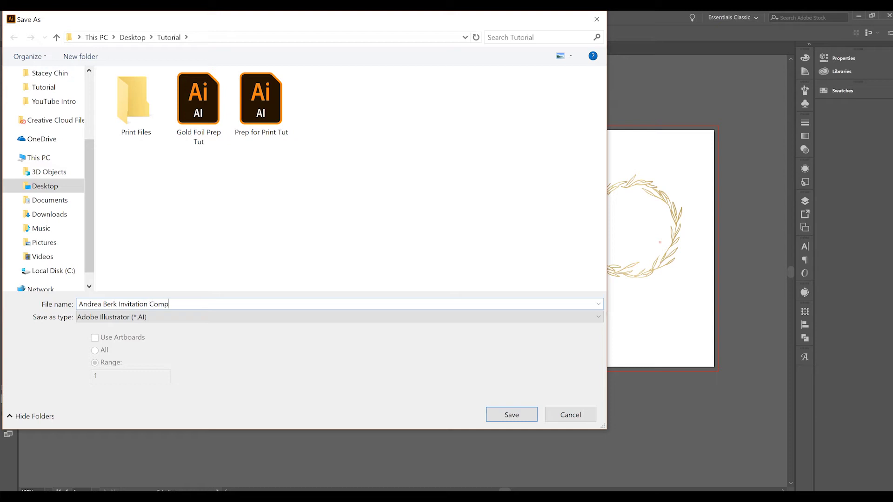
{"action": "left_click", "coordinate": [229, 318]}
{"action": "left_click", "coordinate": [186, 339]}
{"action": "left_click", "coordinate": [493, 416]}
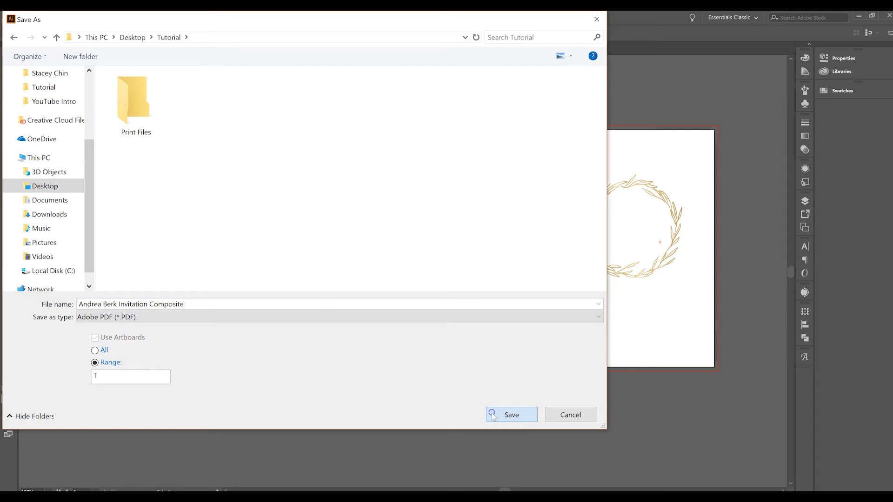
{"action": "key", "text": "Escape"}
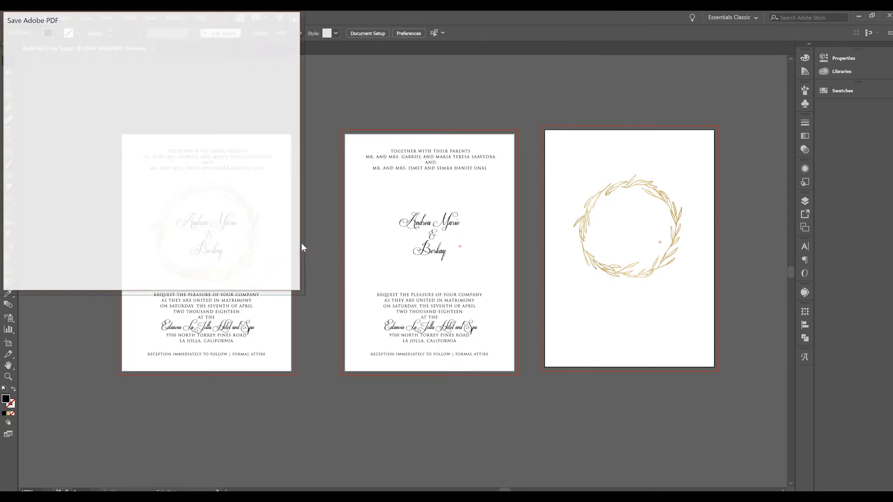
Review Marks and Bleeds, turn off Preserve Illustrator Editing Capabilities, and save the PDF, accepting the warning
{"action": "left_click", "coordinate": [41, 96]}
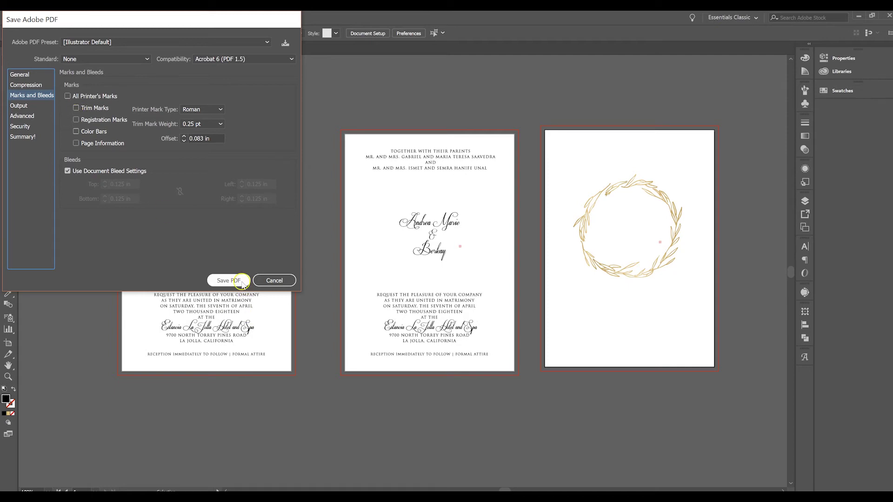
{"action": "left_click", "coordinate": [23, 74]}
{"action": "left_click", "coordinate": [109, 133]}
{"action": "left_click", "coordinate": [216, 281]}
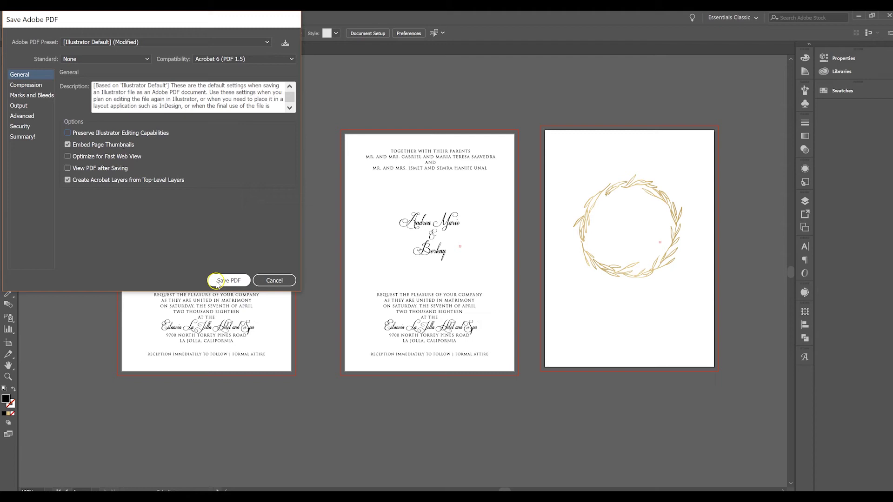
{"action": "left_click", "coordinate": [199, 175]}
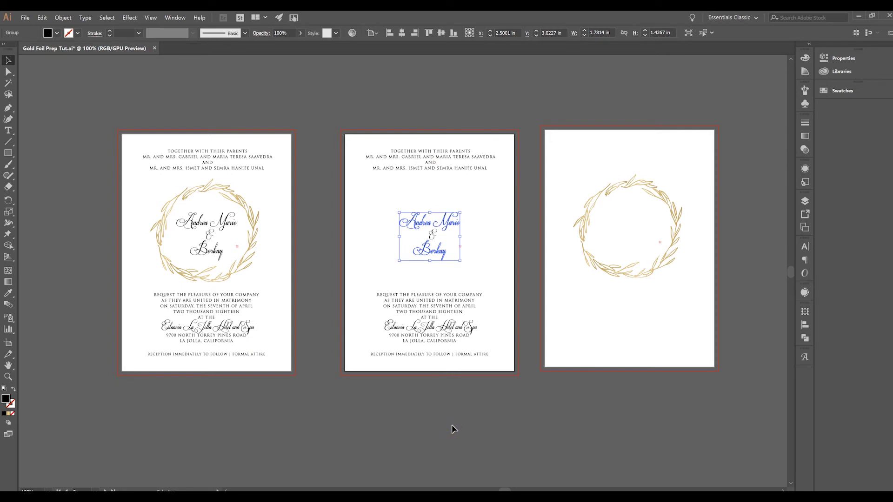
Save As an Adobe PDF with the print-only invitation file name, limited to an artboard range
{"action": "left_click", "coordinate": [471, 240]}
{"action": "left_click", "coordinate": [25, 18]}
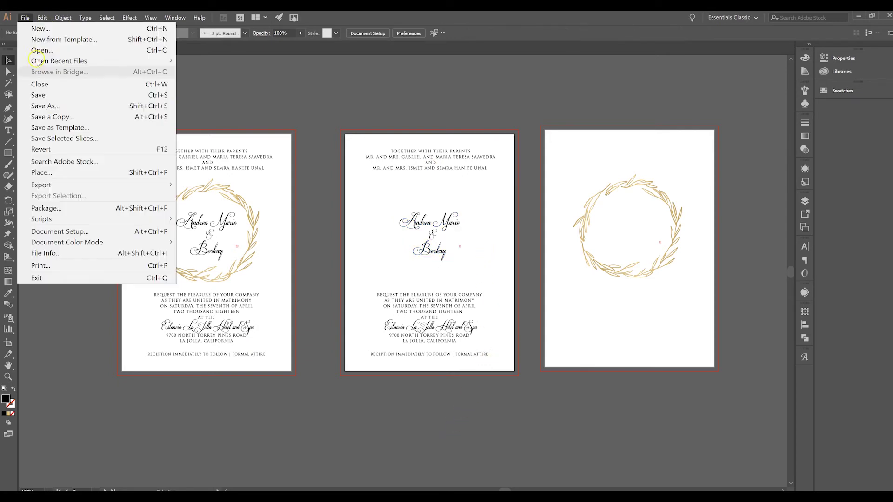
{"action": "left_click", "coordinate": [55, 106]}
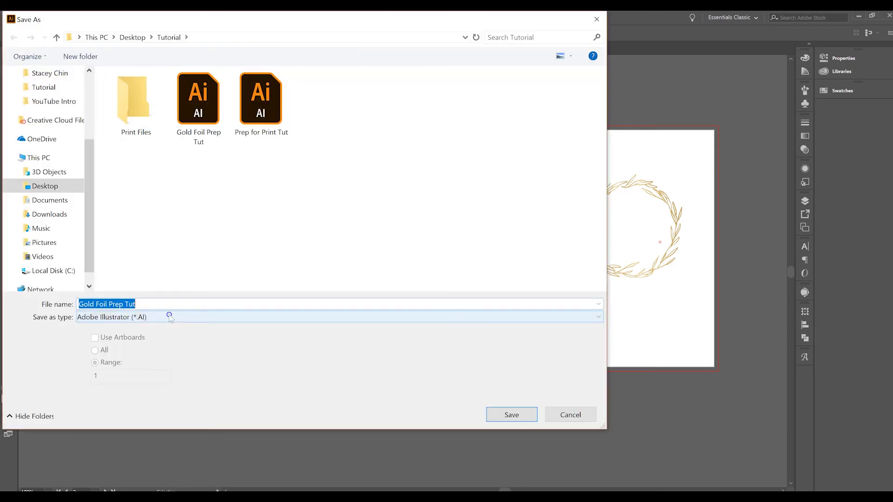
{"action": "left_click", "coordinate": [169, 316]}
{"action": "left_click", "coordinate": [160, 338]}
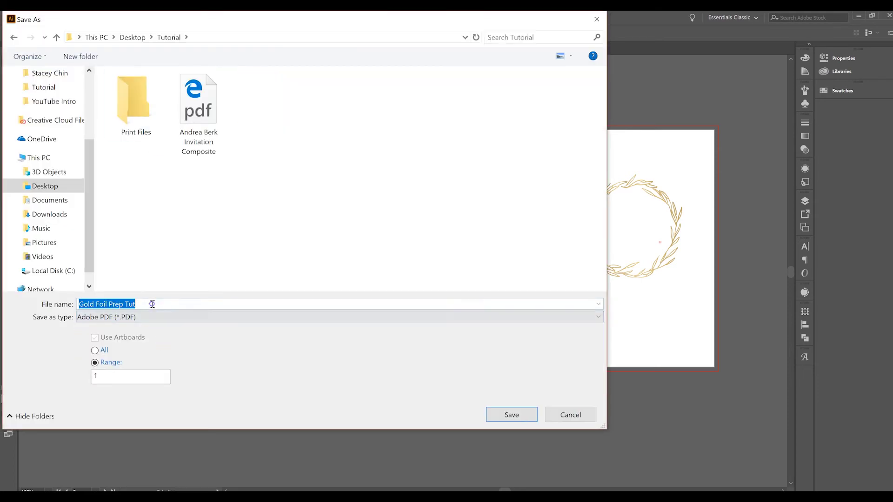
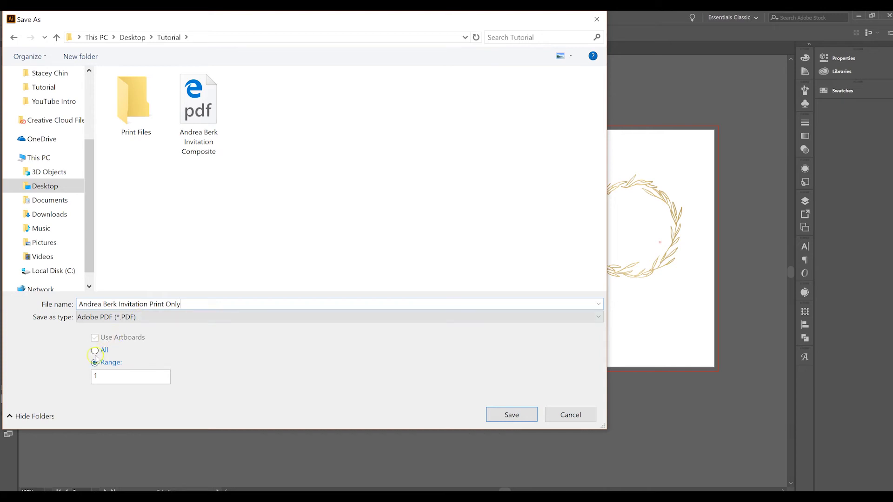
{"action": "left_click", "coordinate": [95, 351]}
{"action": "left_click", "coordinate": [95, 364]}
{"action": "left_click", "coordinate": [486, 413]}
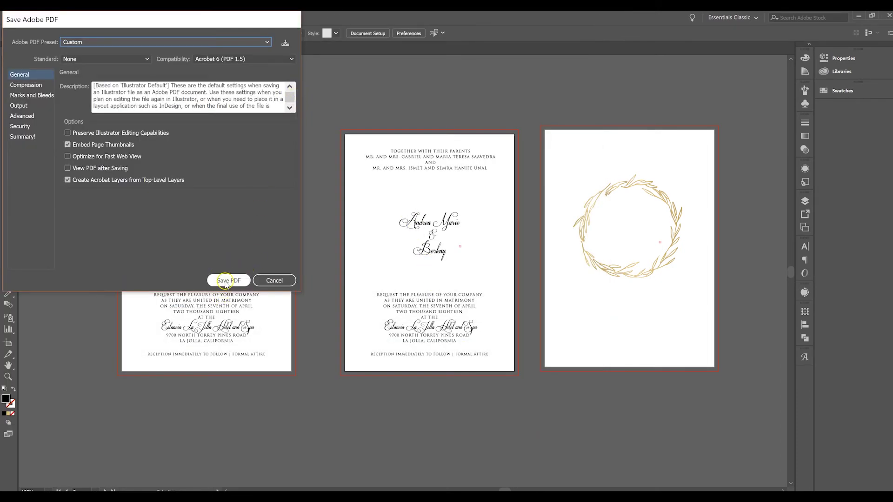
Review Marks and Bleeds and save the print-only PDF, confirming the warning
{"action": "left_click", "coordinate": [41, 95]}
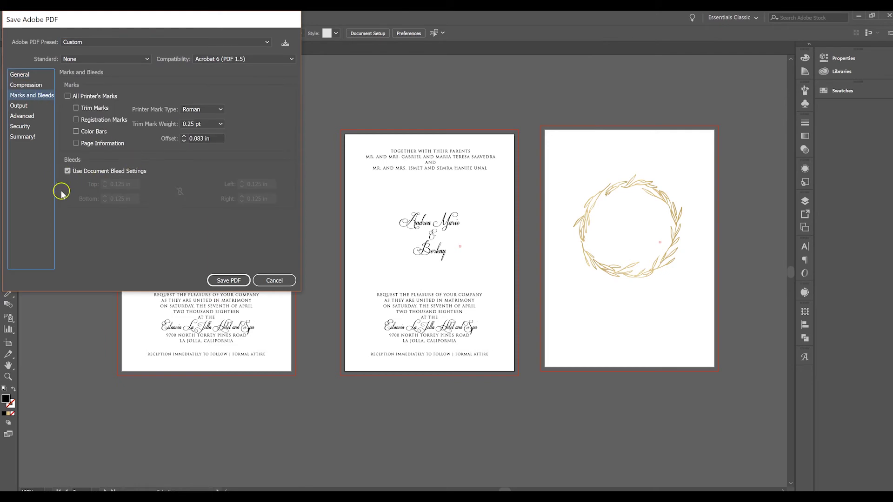
{"action": "left_click", "coordinate": [248, 281]}
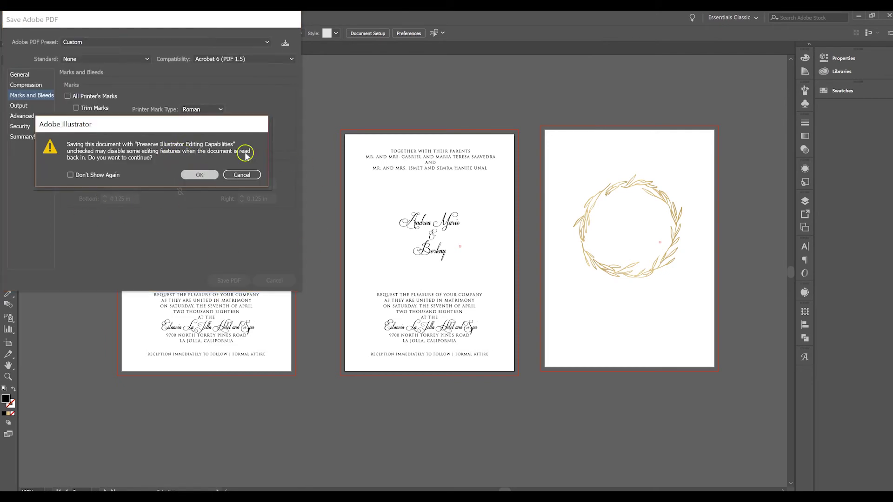
{"action": "key", "text": "Return"}
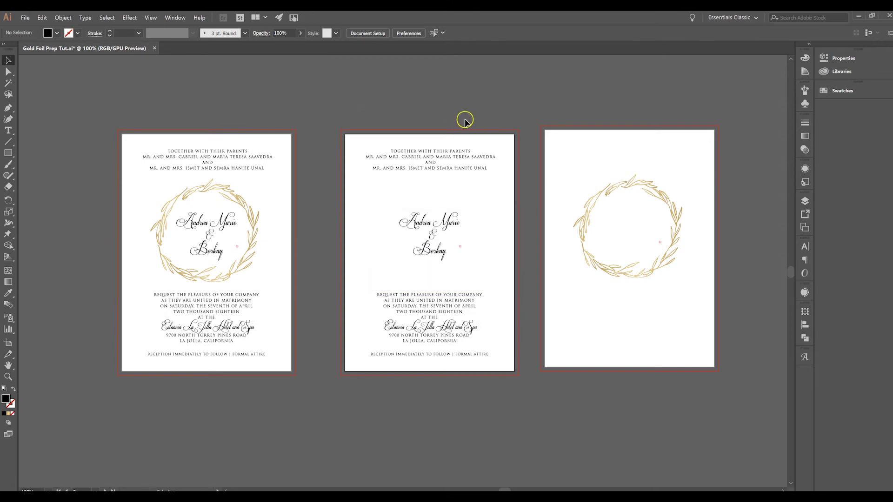
Fill the third artboard's wreath with the Black swatch from the Control bar
{"action": "scroll", "coordinate": [465, 120], "scroll_direction": "right", "scroll_amount": 5}
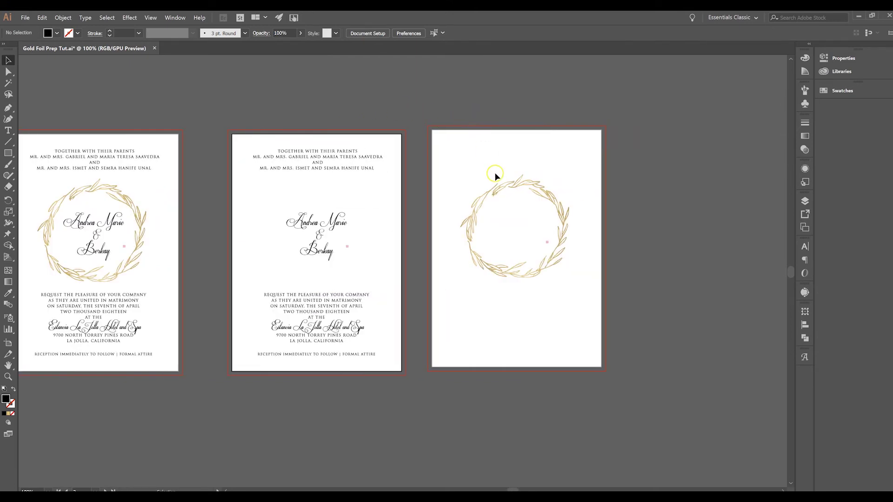
{"action": "left_click", "coordinate": [500, 194]}
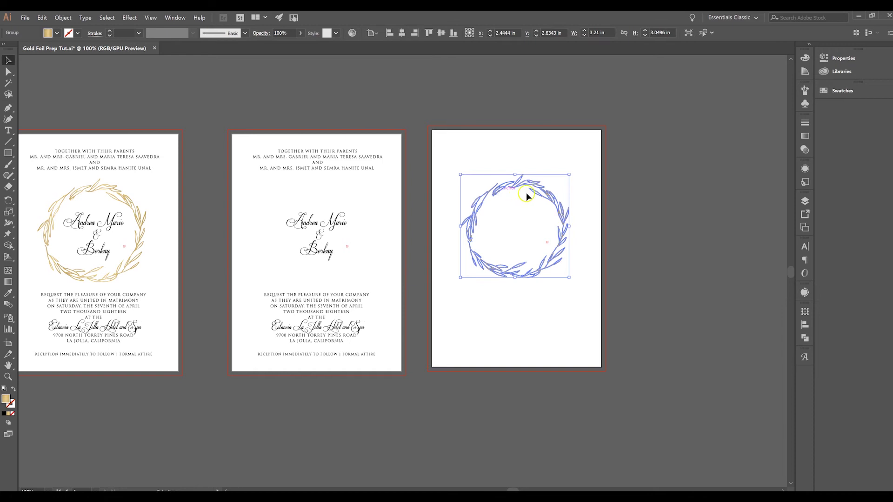
{"action": "left_click", "coordinate": [55, 36]}
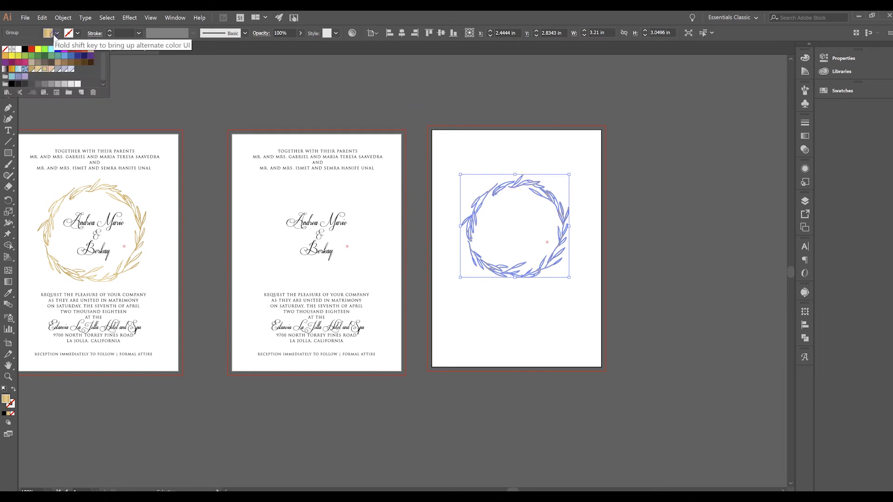
{"action": "left_click", "coordinate": [25, 51]}
Deselect, then set File > Document Color Mode to CMYK Color
{"action": "left_click", "coordinate": [569, 141]}
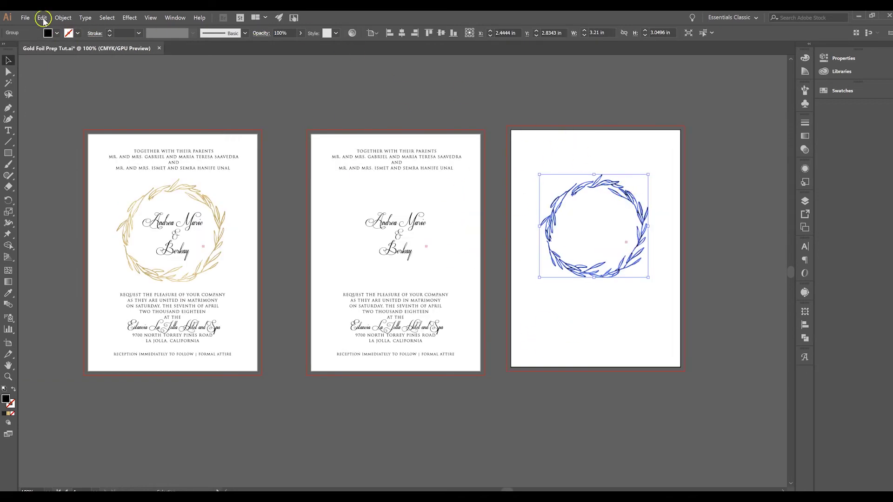
{"action": "left_click", "coordinate": [25, 18]}
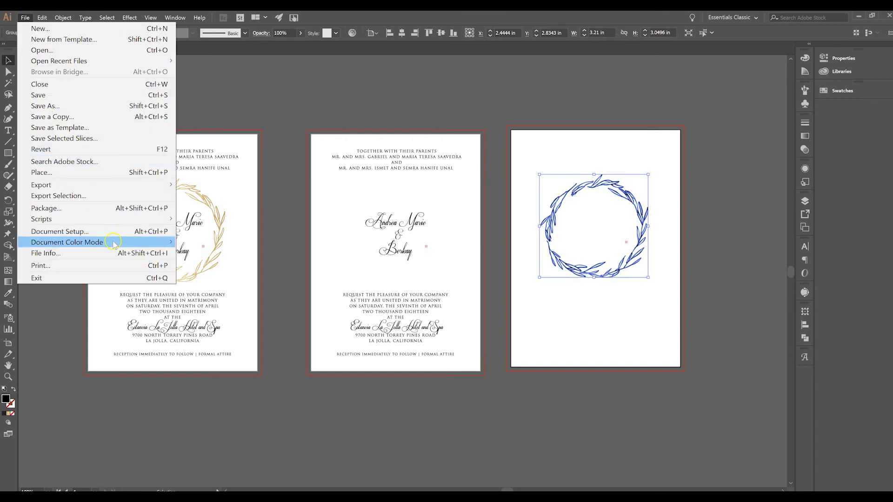
{"action": "mouse_move", "coordinate": [114, 244]}
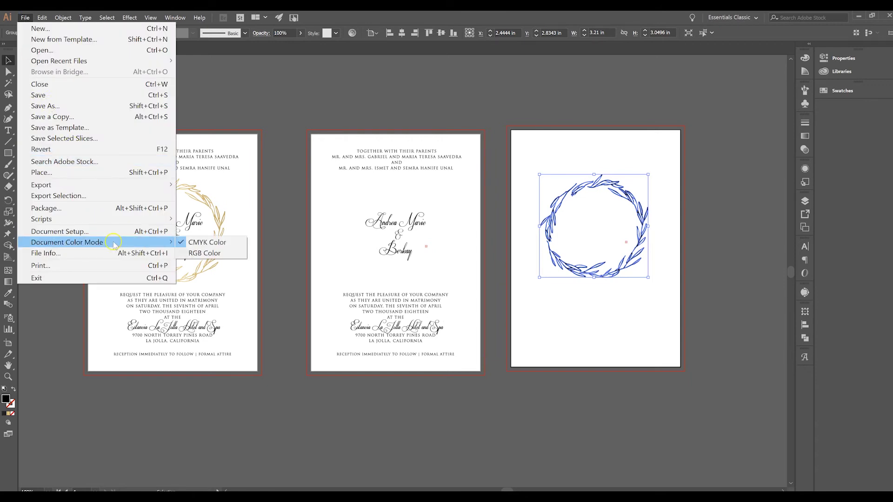
{"action": "left_click", "coordinate": [198, 243]}
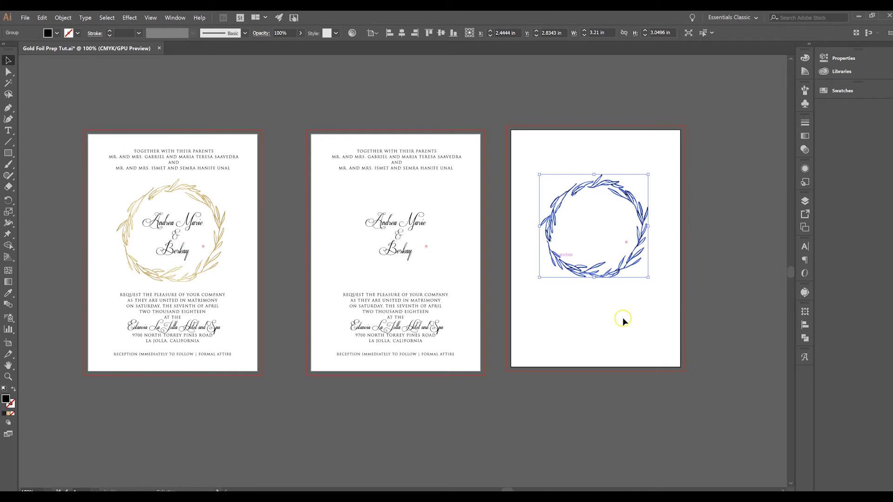
Redefine the R=0 G=0 B=0 swatch as C 0, M 0, Y 0, K 100 black
{"action": "left_click", "coordinate": [56, 34]}
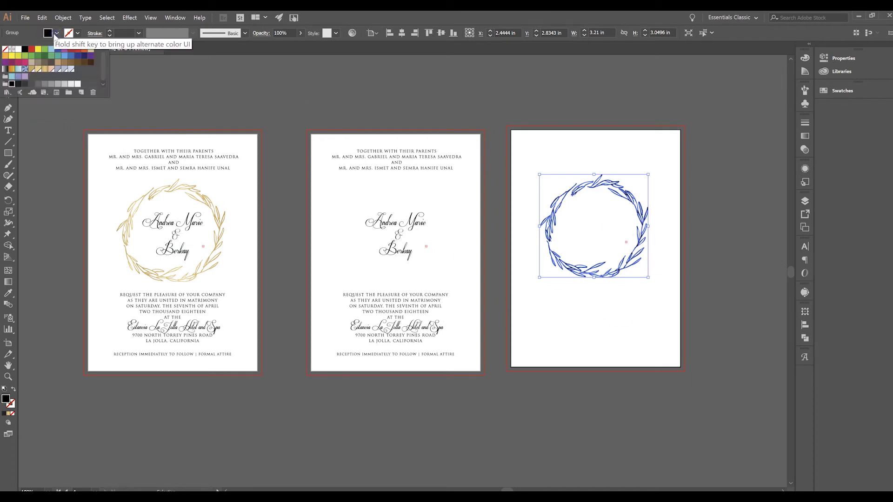
{"action": "left_click", "coordinate": [24, 50]}
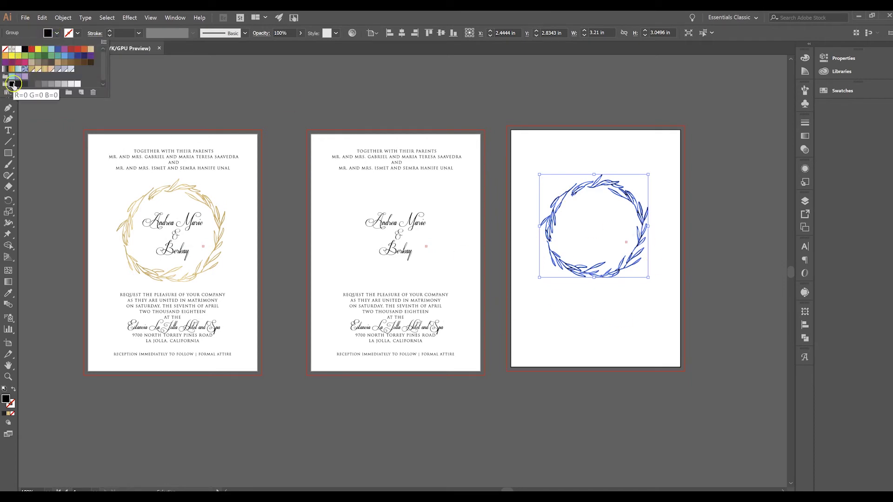
{"action": "double_click", "coordinate": [25, 50]}
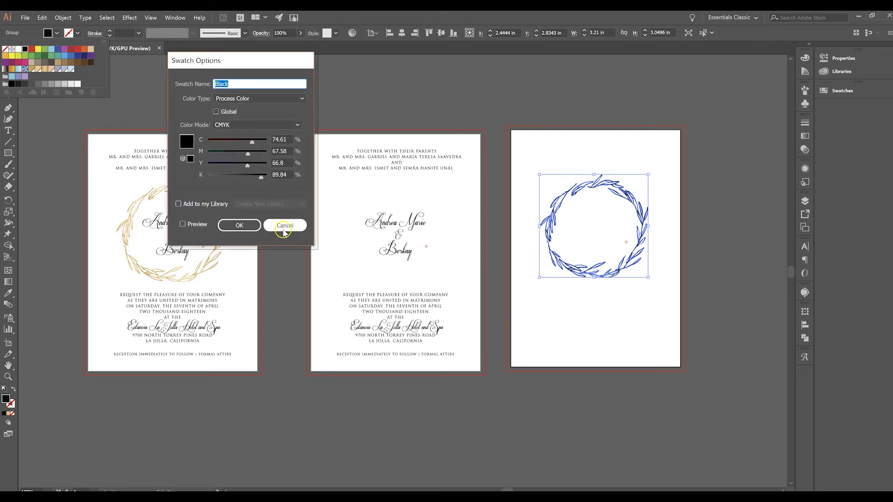
{"action": "left_click", "coordinate": [284, 227]}
{"action": "left_click", "coordinate": [11, 84]}
{"action": "double_click", "coordinate": [11, 85]}
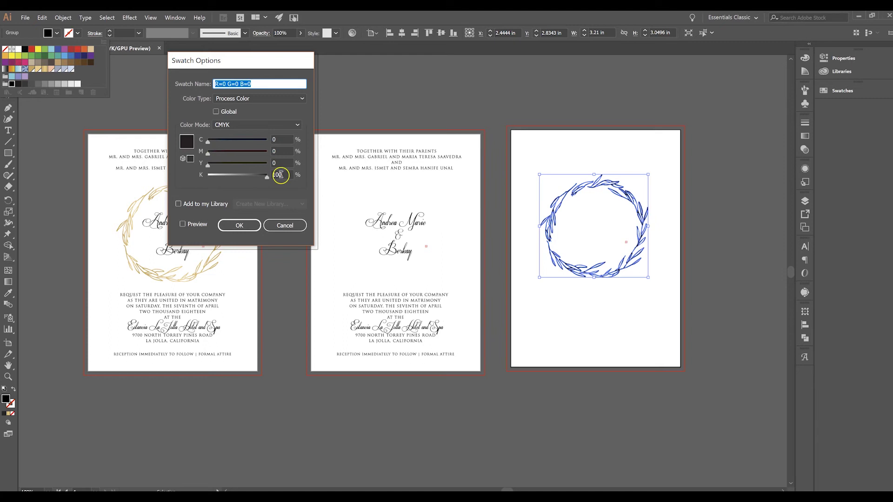
{"action": "left_click", "coordinate": [258, 225]}
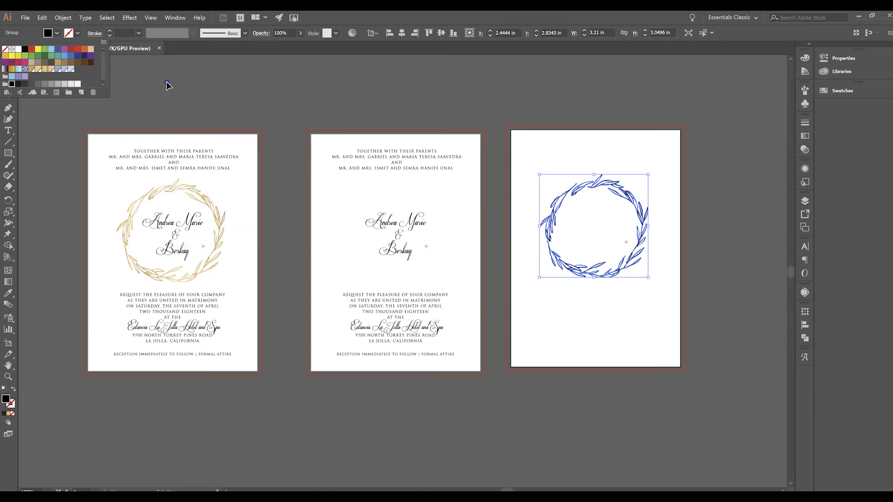
{"action": "left_click", "coordinate": [168, 85]}
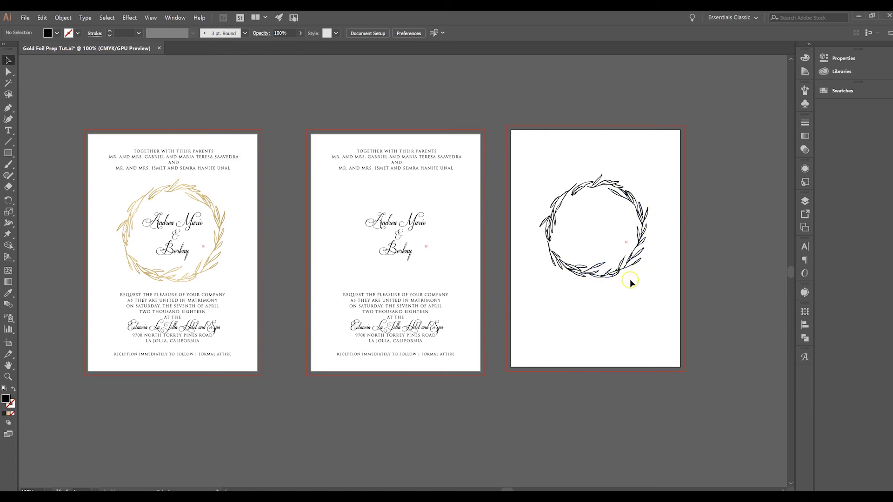
Check the middle artboard text's fill colour, then reselect the third artboard's wreath
{"action": "left_click", "coordinate": [415, 162]}
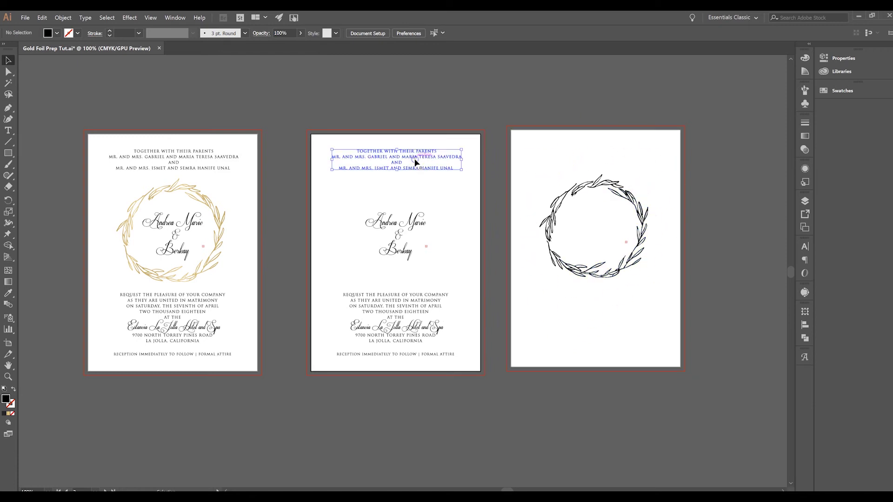
{"action": "left_click", "coordinate": [48, 32]}
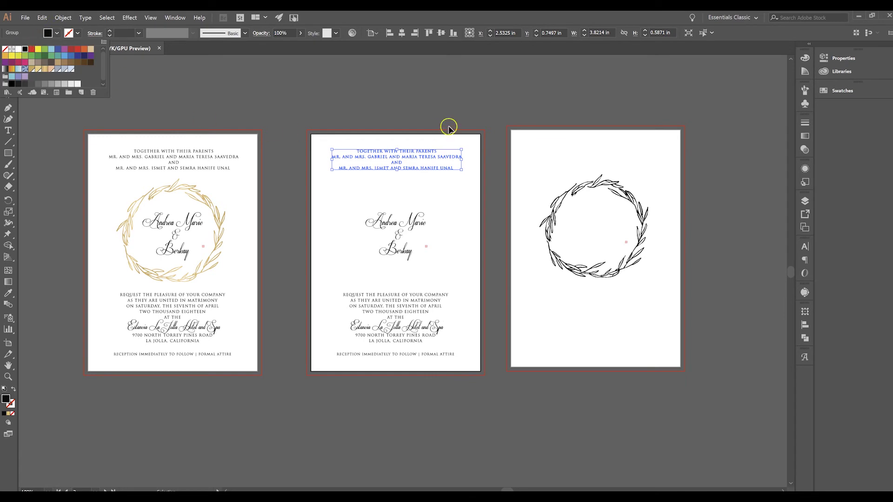
{"action": "left_click", "coordinate": [309, 141]}
{"action": "left_click", "coordinate": [298, 147]}
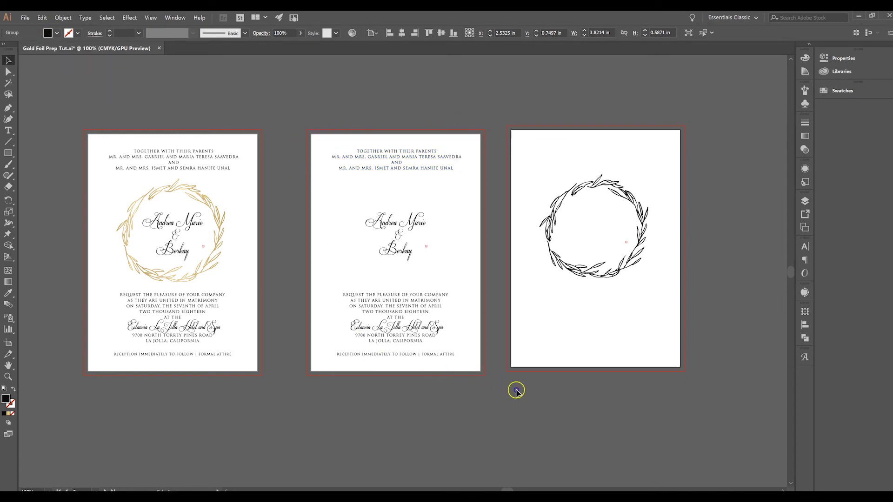
{"action": "key", "text": "ctrl+alt+a"}
{"action": "left_click", "coordinate": [478, 389]}
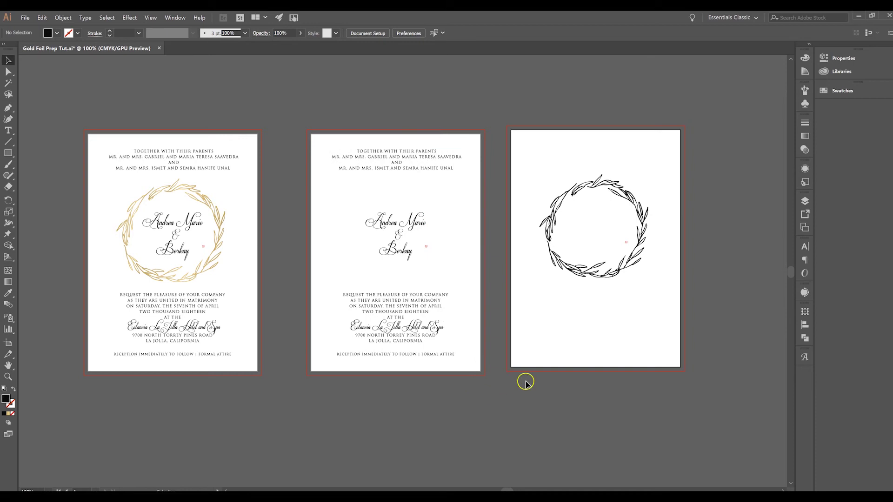
{"action": "left_click", "coordinate": [633, 199]}
Save artboard 4 alone as an Adobe PDF named with the couple's name plus 'Invitation Die File', accepting the warning
{"action": "left_click", "coordinate": [25, 17]}
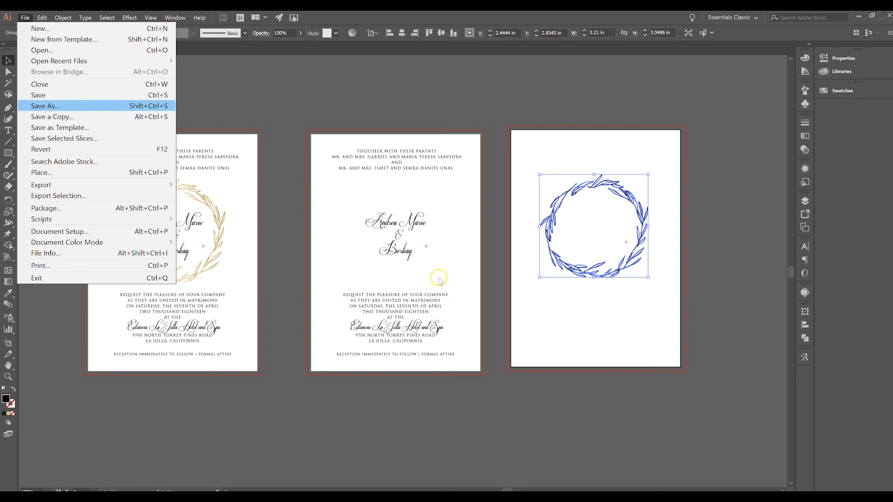
{"action": "left_click", "coordinate": [449, 283]}
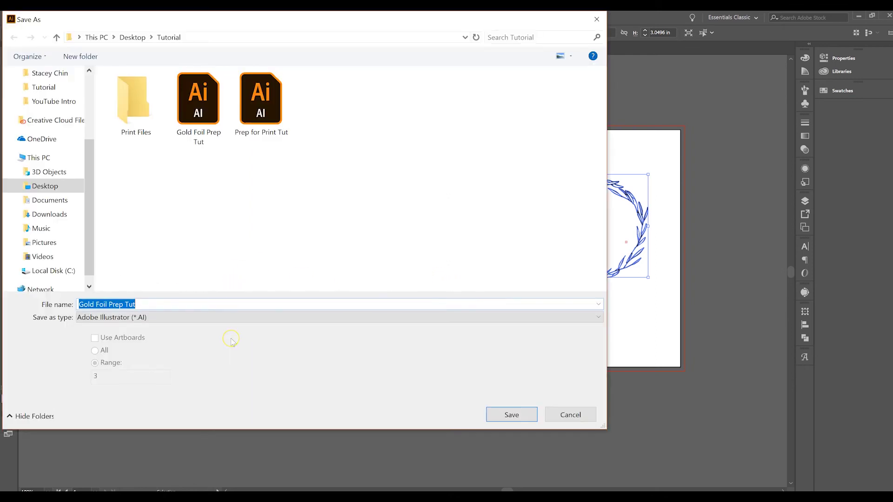
{"action": "left_click", "coordinate": [171, 317]}
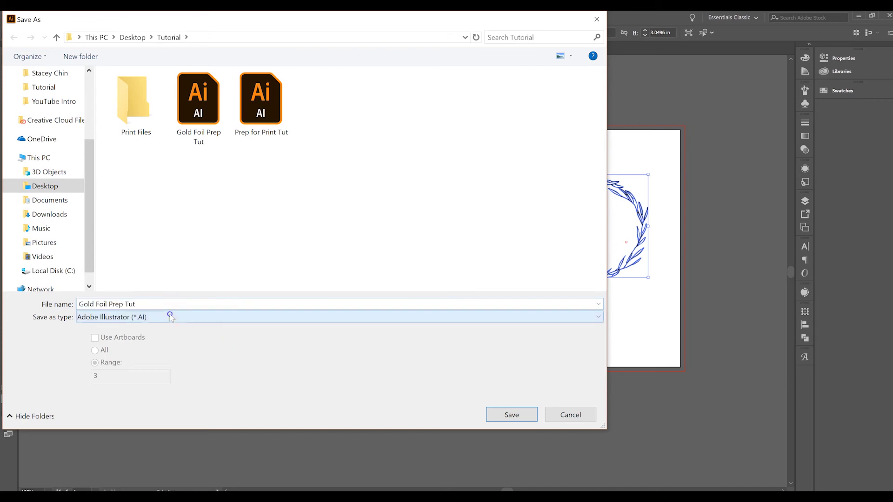
{"action": "left_click", "coordinate": [159, 335]}
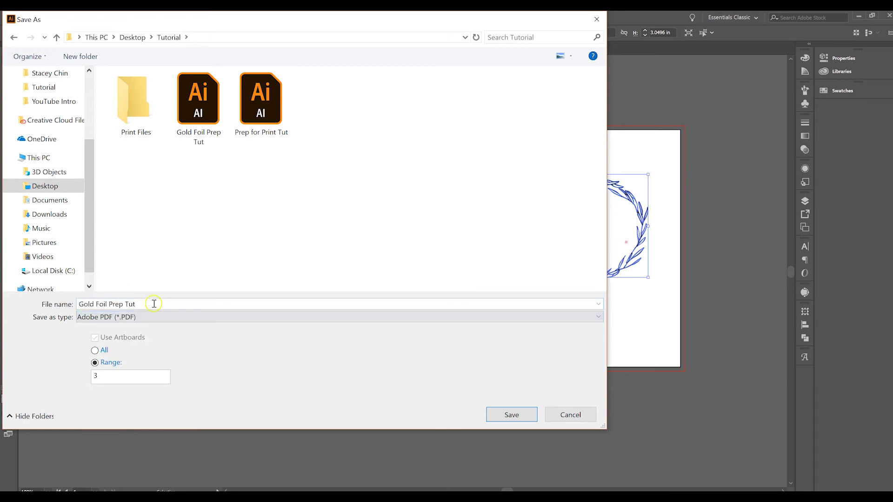
{"action": "double_click", "coordinate": [154, 304]}
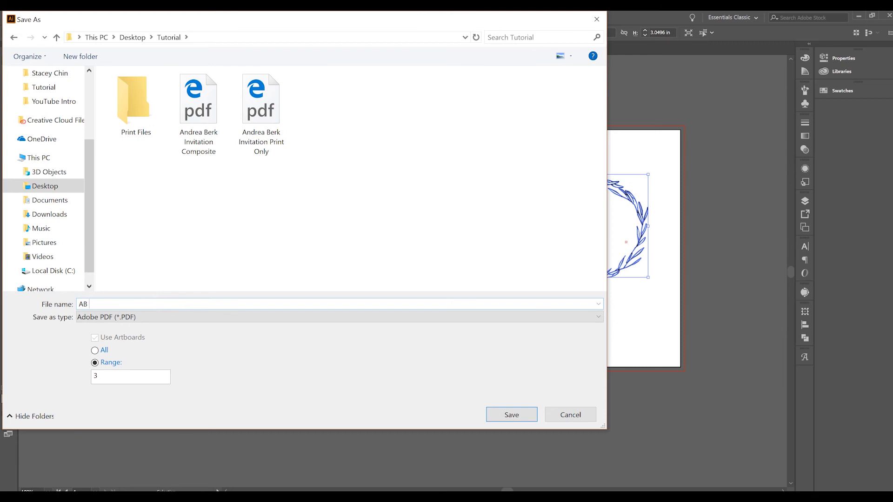
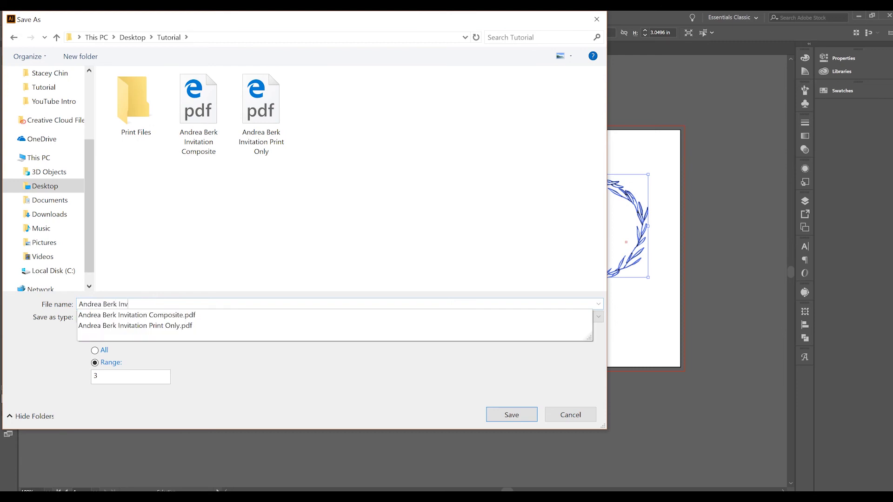
{"action": "type", "text": "itation Die File"}
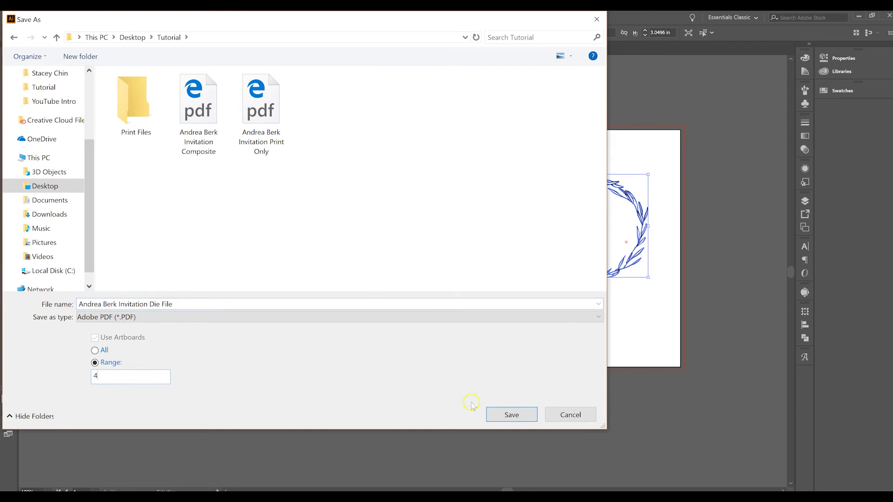
{"action": "left_click", "coordinate": [509, 413]}
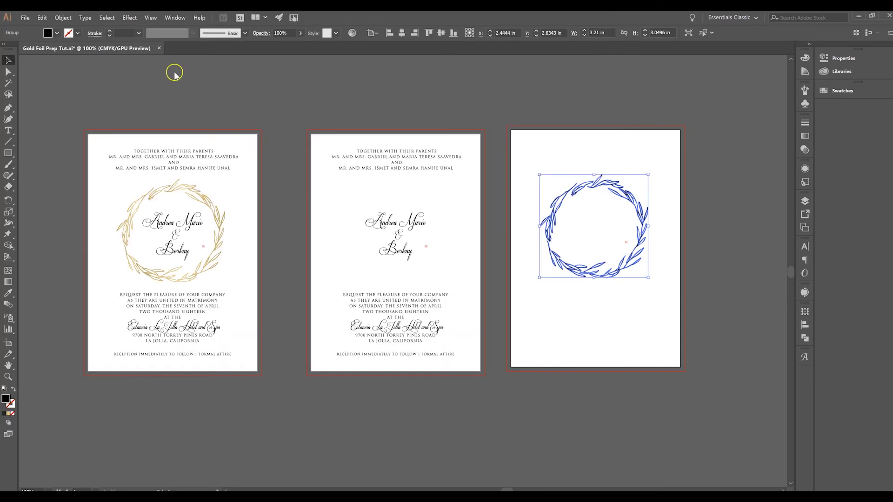
{"action": "left_click", "coordinate": [218, 281]}
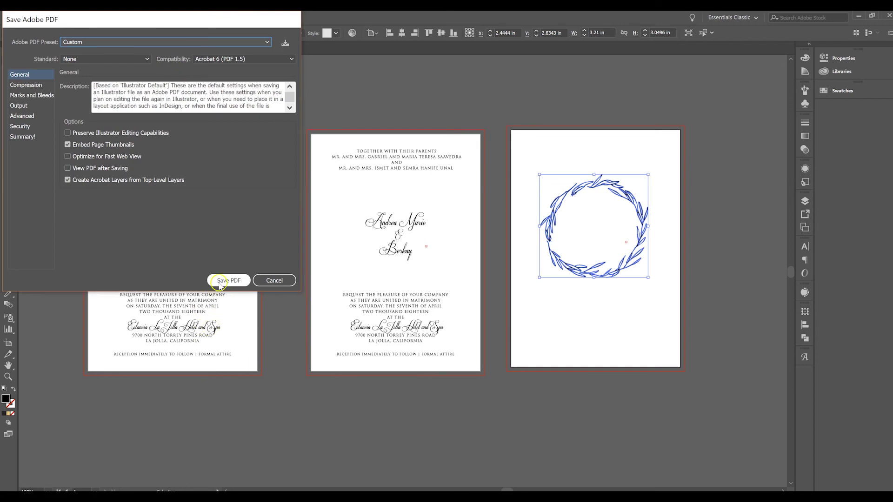
{"action": "left_click", "coordinate": [198, 174]}
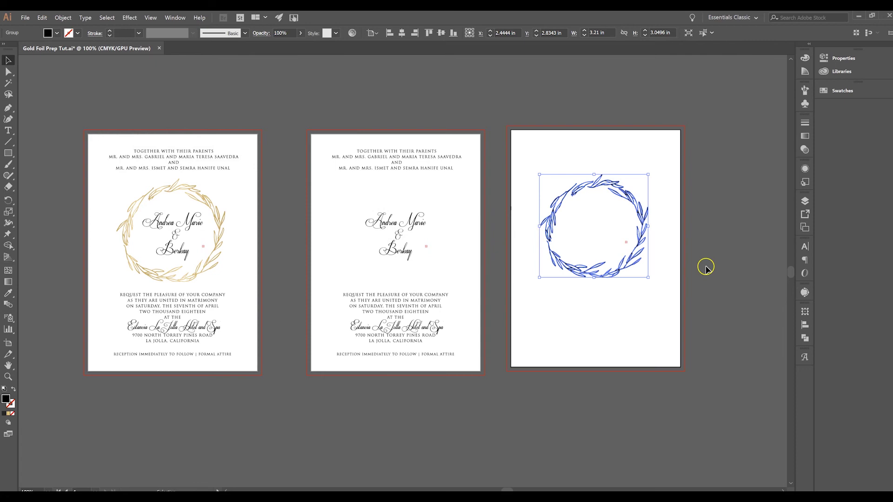
Give the first artboard's gold wreath a pale lavender fill swatch, then deselect it
{"action": "left_click", "coordinate": [638, 243]}
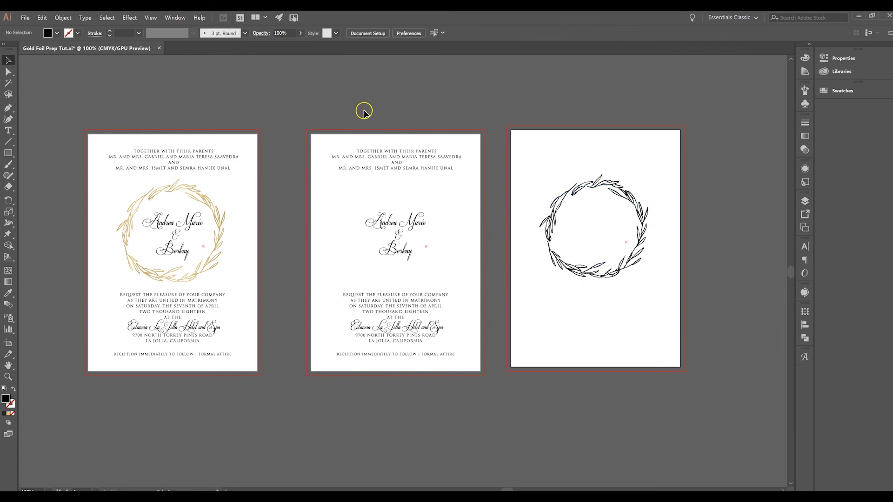
{"action": "left_click_drag", "start_coordinate": [301, 142], "coordinate": [470, 392]}
{"action": "left_click", "coordinate": [602, 280]}
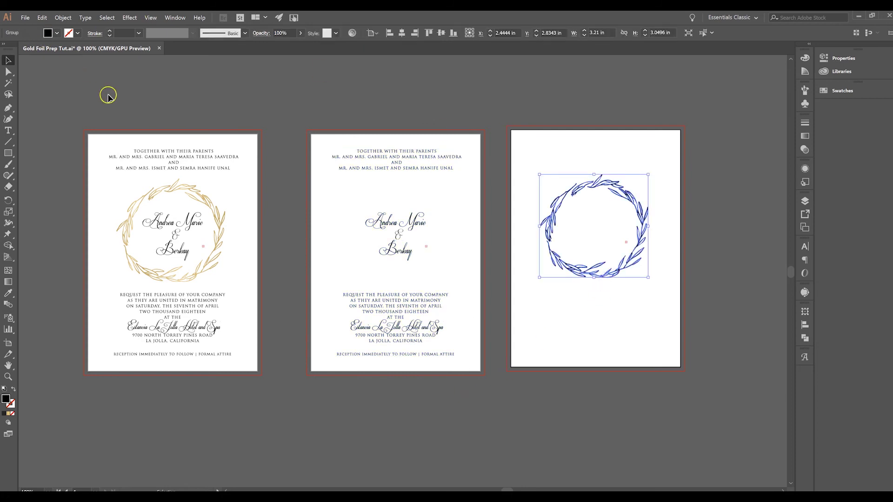
{"action": "left_click", "coordinate": [188, 198]}
{"action": "left_click", "coordinate": [57, 33]}
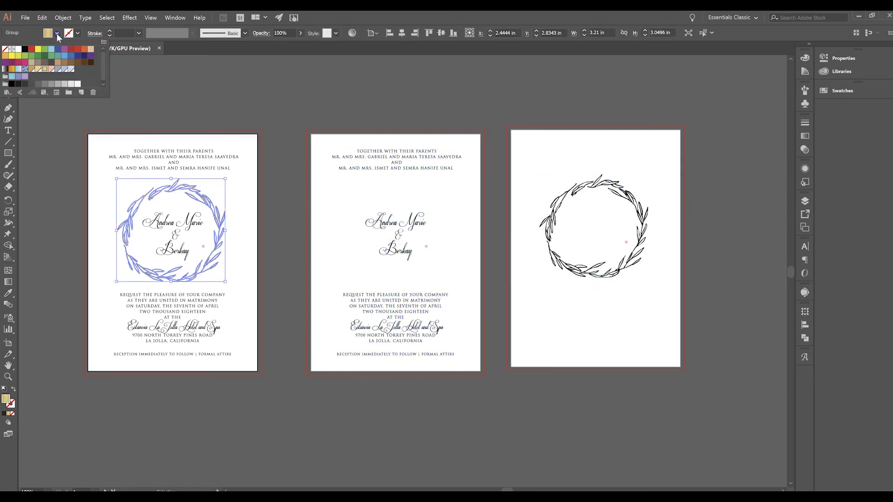
{"action": "left_click", "coordinate": [62, 56]}
{"action": "left_click", "coordinate": [261, 102]}
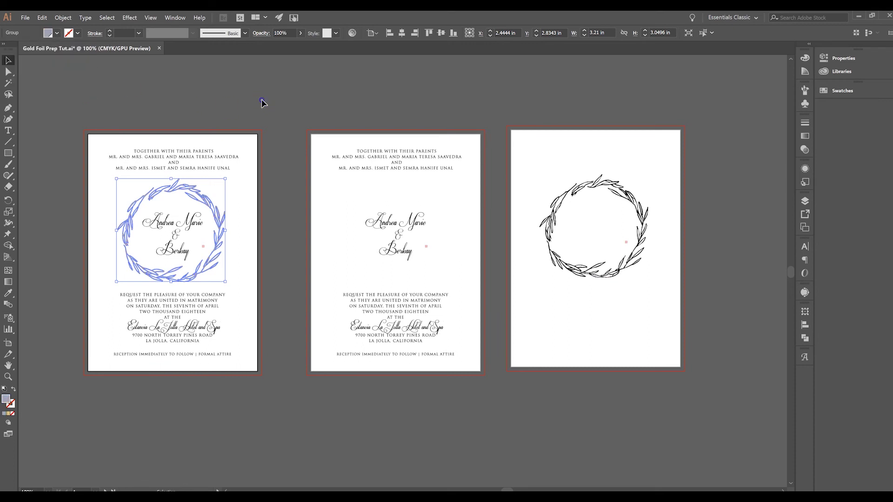
{"action": "left_click", "coordinate": [262, 103]}
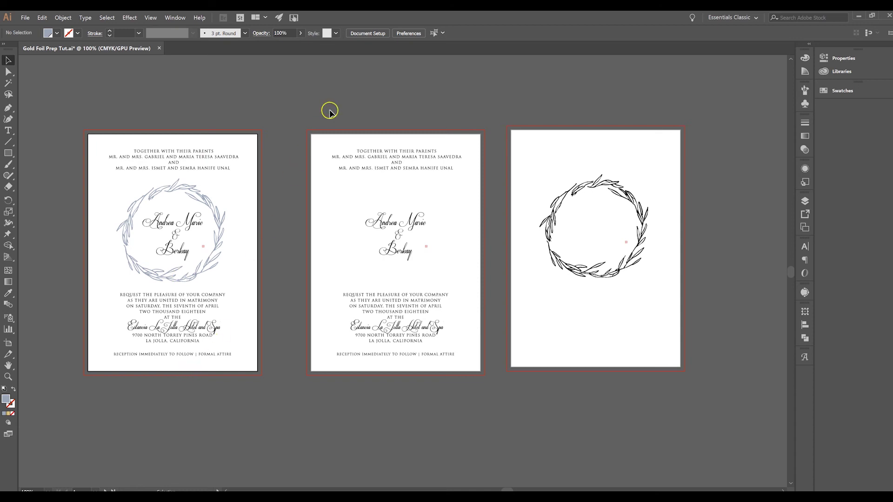
Check the second artboard's text selection, then select the third artboard's wreath
{"action": "left_click_drag", "start_coordinate": [303, 121], "coordinate": [484, 383]}
{"action": "left_click", "coordinate": [548, 388]}
{"action": "left_click", "coordinate": [569, 266]}
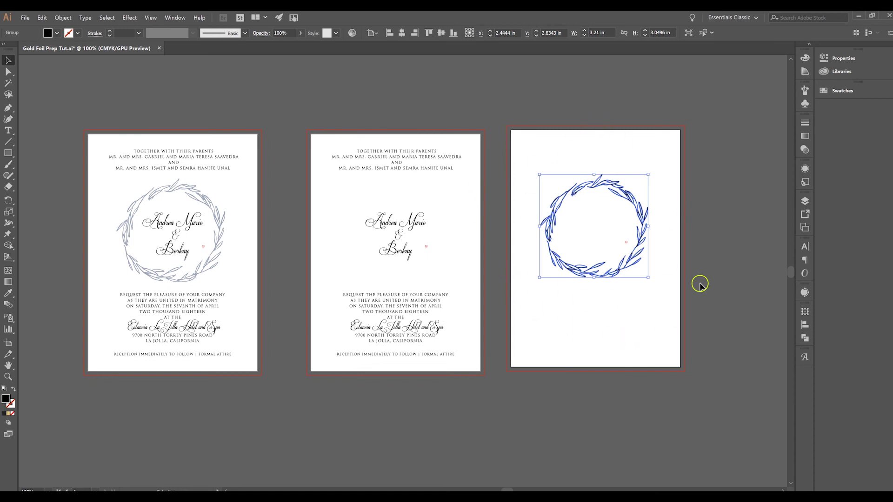
Fill all the second artboard's text with the black swatch and deselect it
{"action": "left_click_drag", "start_coordinate": [335, 208], "coordinate": [501, 401]}
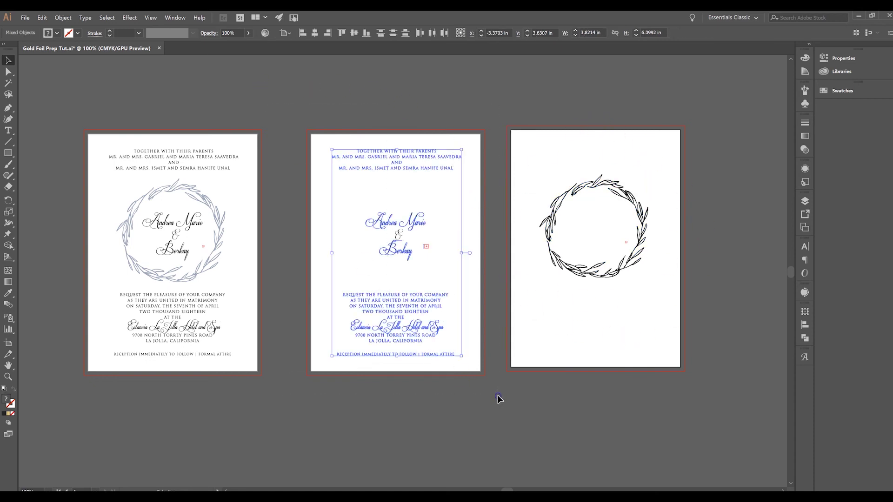
{"action": "left_click", "coordinate": [56, 33]}
{"action": "left_click", "coordinate": [12, 84]}
{"action": "left_click", "coordinate": [429, 108]}
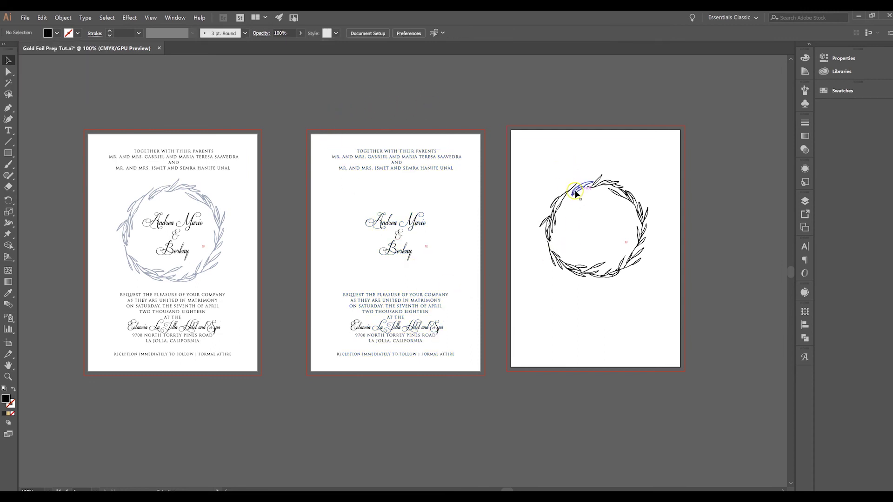
Review the second artboard's objects and the third artboard's wreath, leaving nothing selected
{"action": "left_click_drag", "start_coordinate": [311, 145], "coordinate": [500, 390]}
{"action": "left_click", "coordinate": [486, 390]}
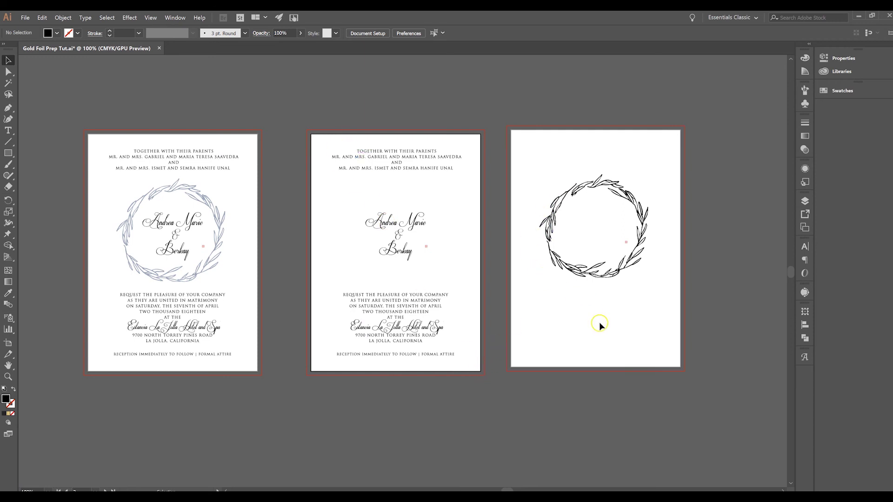
{"action": "left_click", "coordinate": [566, 267]}
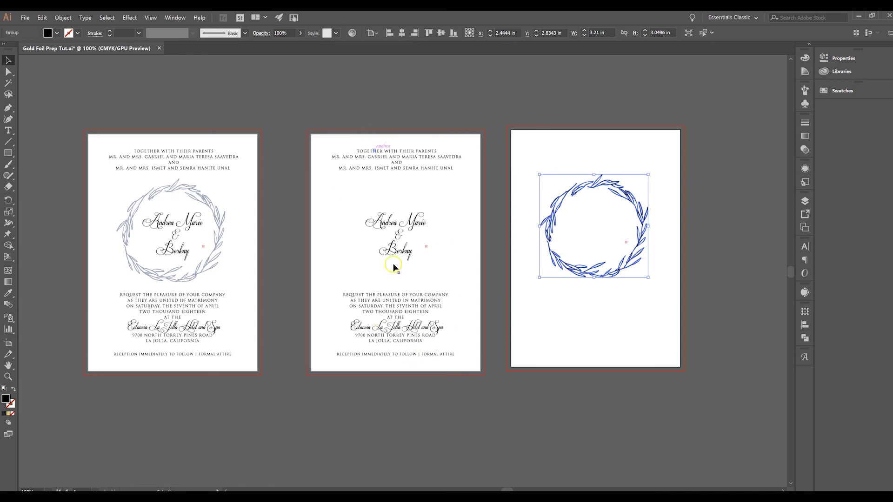
{"action": "left_click", "coordinate": [491, 216]}
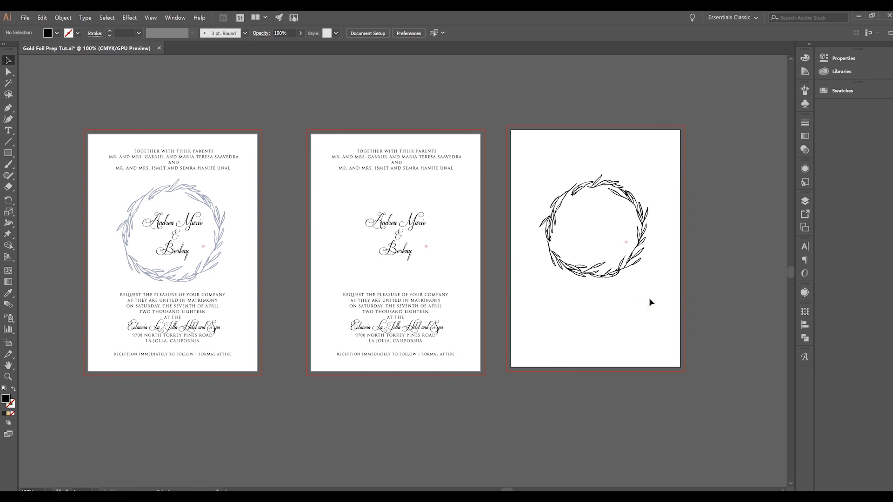
{"action": "left_click", "coordinate": [645, 228]}
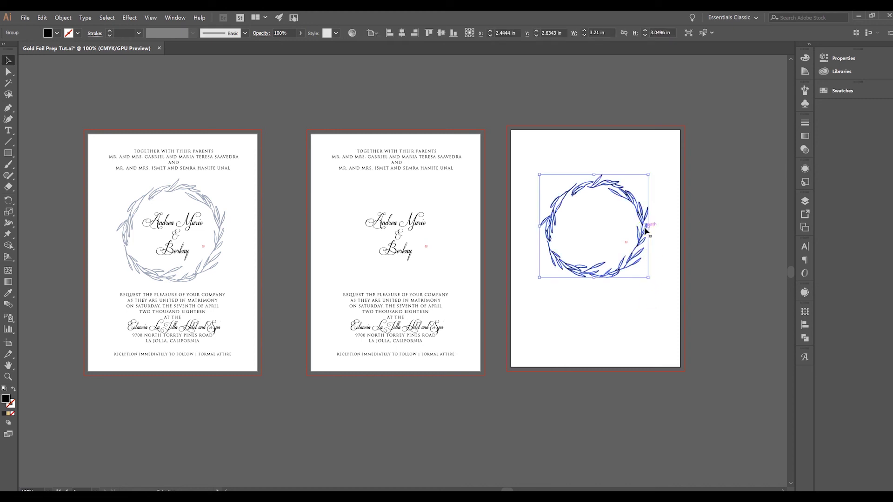
{"action": "left_click", "coordinate": [8, 71]}
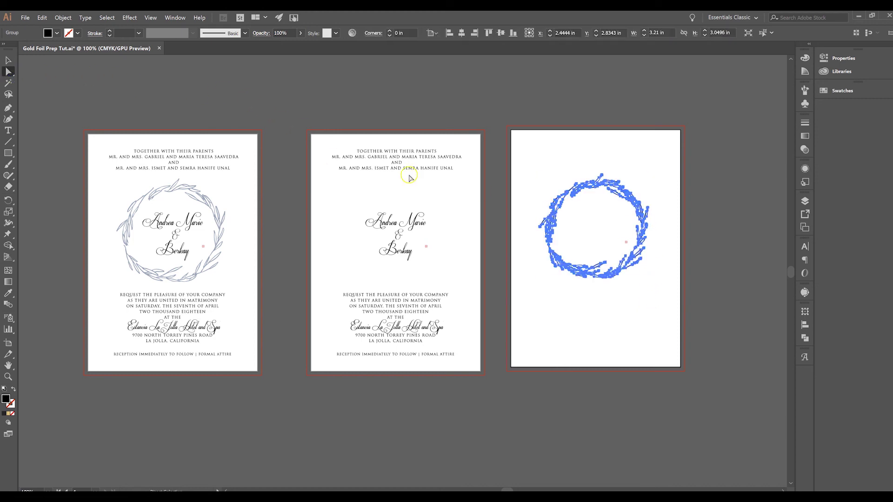
{"action": "key", "text": "ctrl+="}
{"action": "key", "text": "ctrl+="}
{"action": "key", "text": "ctrl+="}
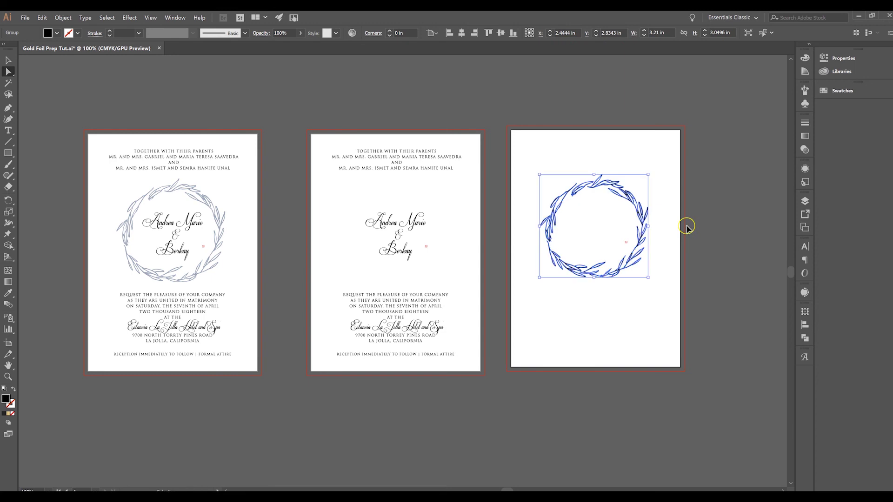
{"action": "key", "text": "ctrl+="}
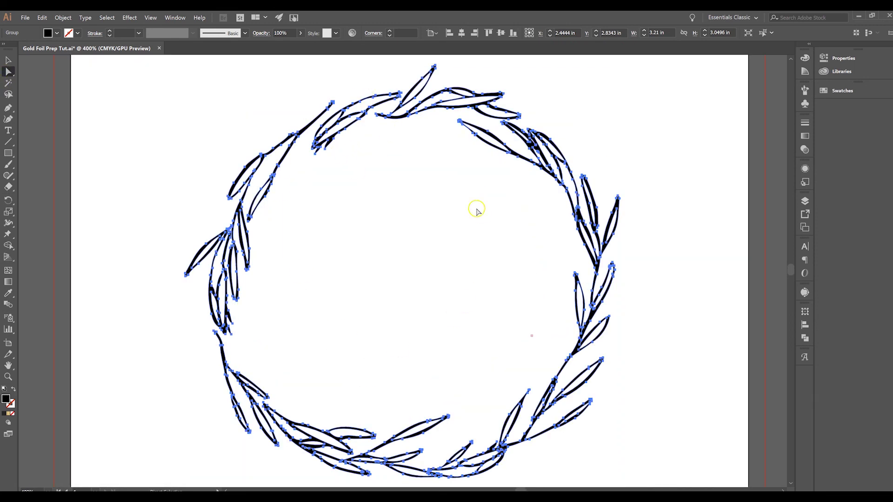
{"action": "scroll", "coordinate": [632, 293], "scroll_direction": "up", "scroll_amount": 1}
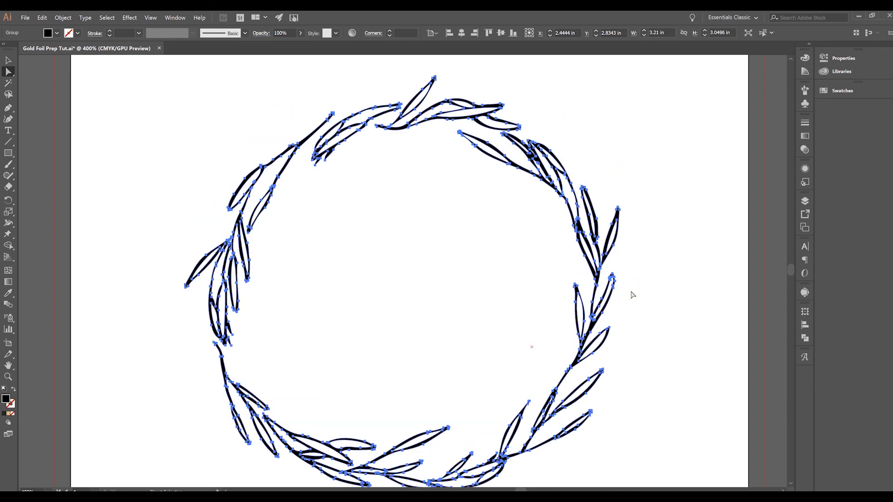
{"action": "scroll", "coordinate": [632, 295], "scroll_direction": "down", "scroll_amount": 1}
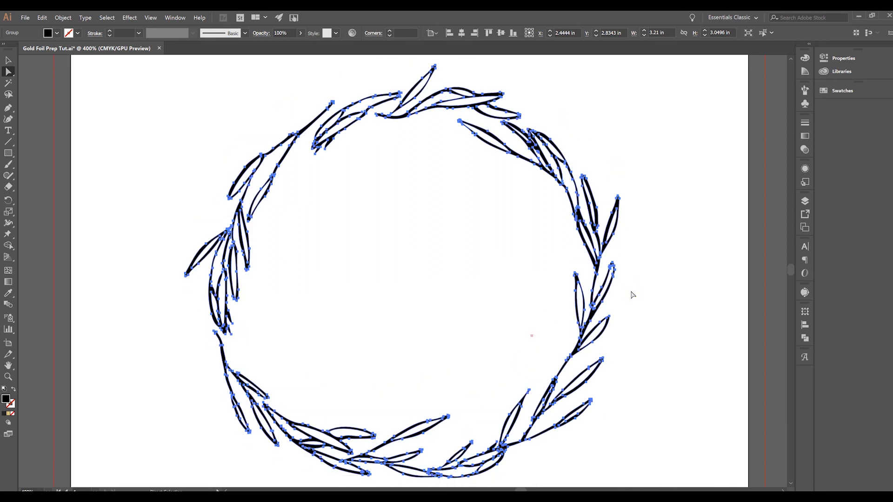
{"action": "key", "text": "ctrl+minus"}
{"action": "key", "text": "a"}
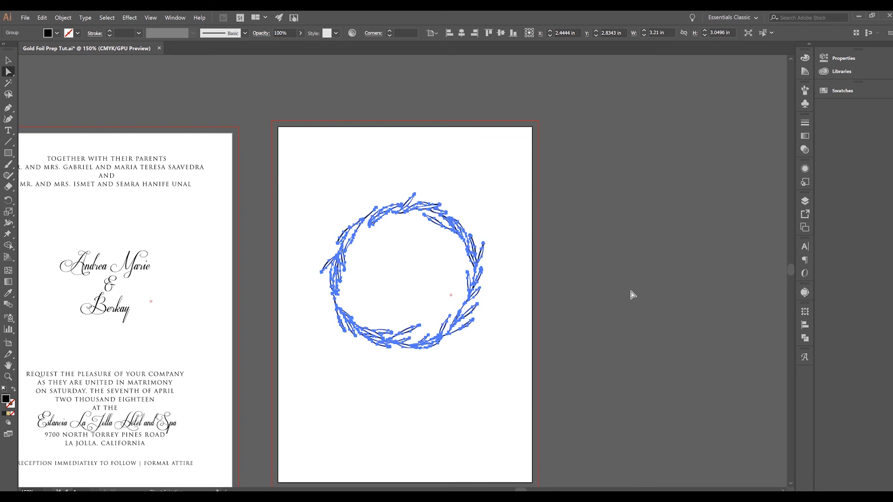
{"action": "key", "text": "ctrl+minus"}
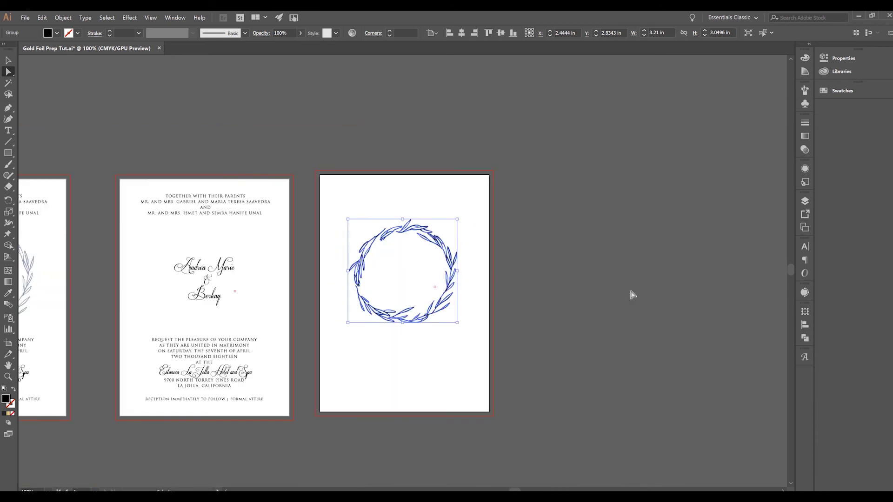
{"action": "scroll", "coordinate": [631, 295], "scroll_direction": "left", "scroll_amount": 4}
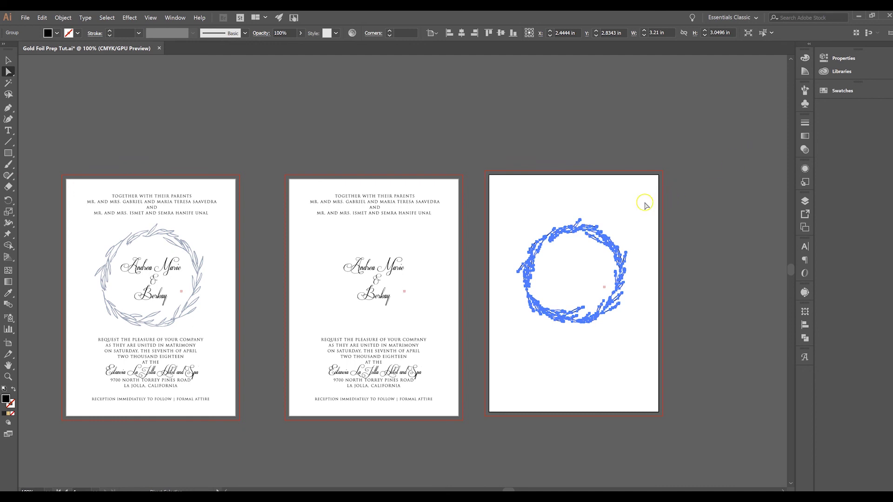
{"action": "left_click", "coordinate": [8, 61]}
{"action": "left_click", "coordinate": [525, 159]}
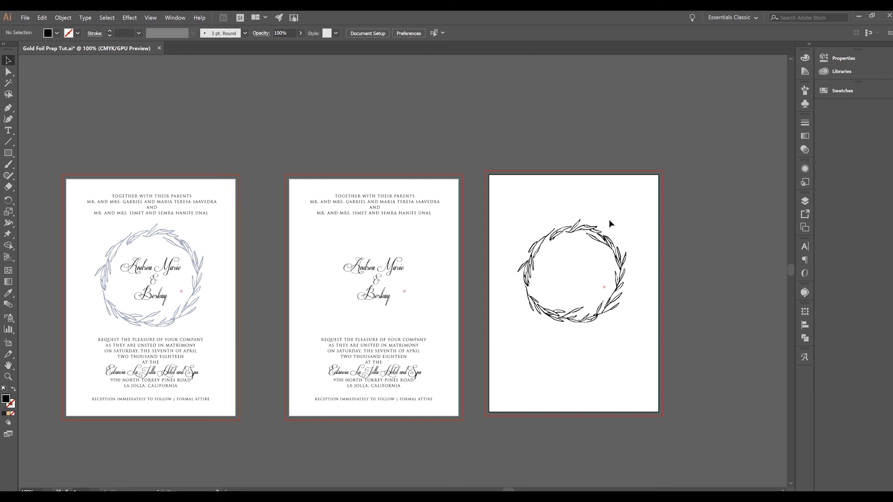
{"action": "scroll", "coordinate": [609, 224], "scroll_direction": "down", "scroll_amount": 1}
{"action": "scroll", "coordinate": [610, 223], "scroll_direction": "down", "scroll_amount": 1}
{"action": "scroll", "coordinate": [610, 224], "scroll_direction": "left", "scroll_amount": 5}
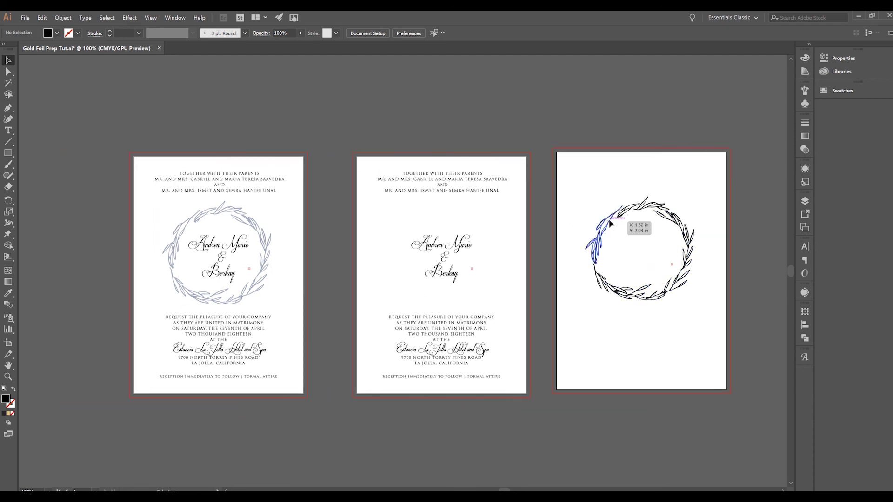